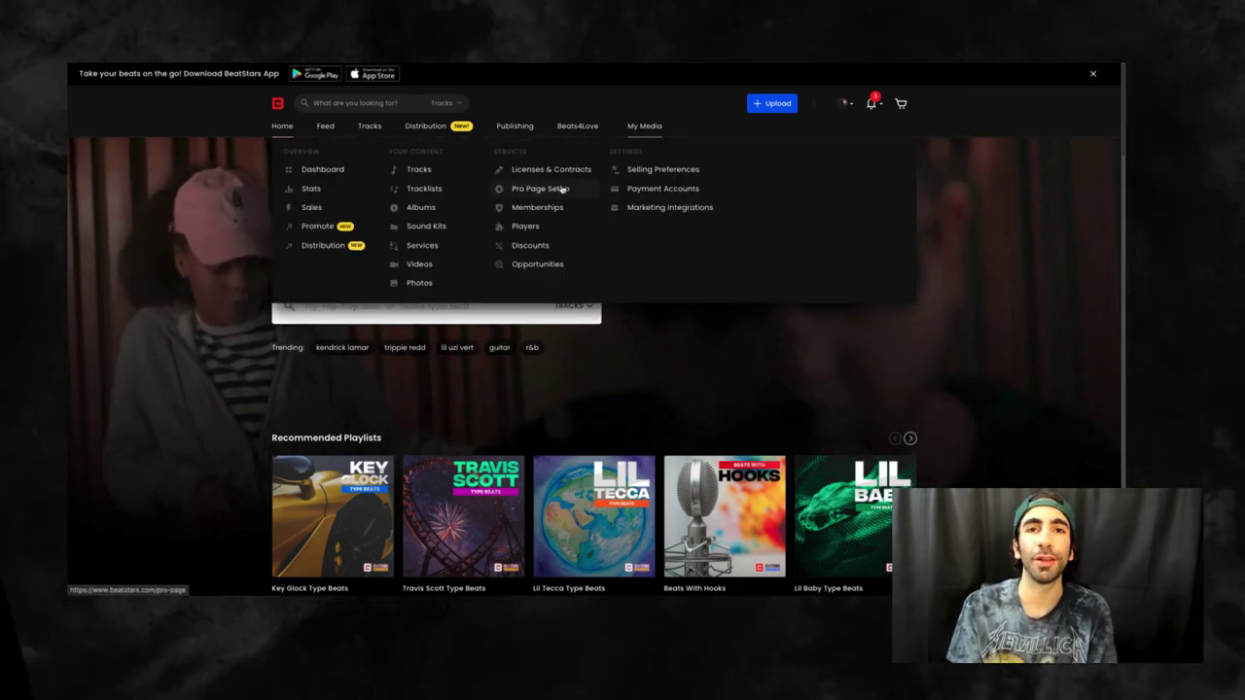
# Go to the Pro Page's Blog Posts tab, which has no posts, and start a new blog post draft
pyautogui.click(558, 189)
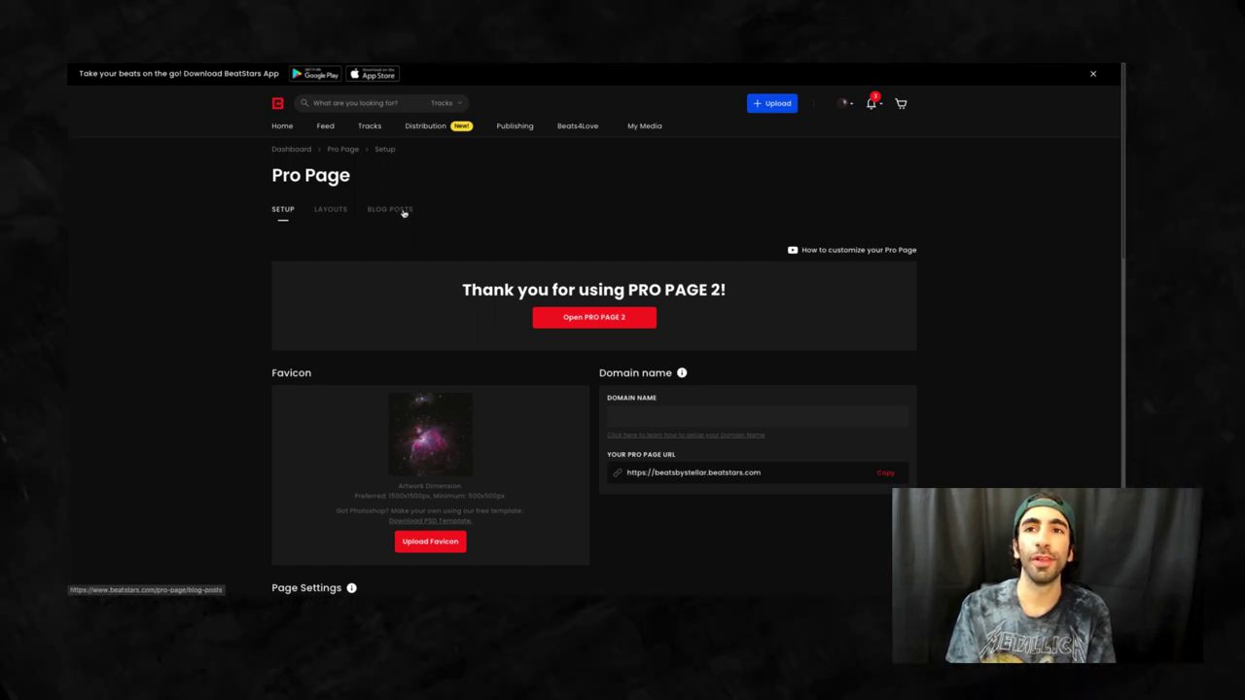
pyautogui.click(403, 212)
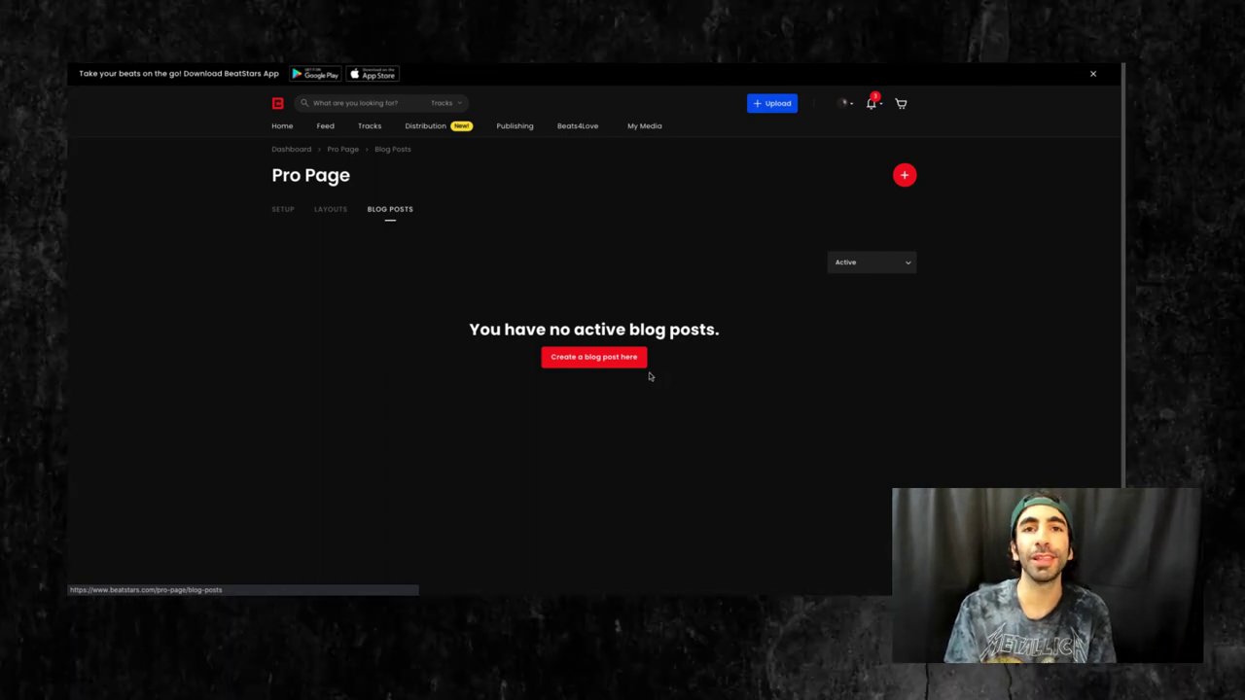
pyautogui.click(623, 365)
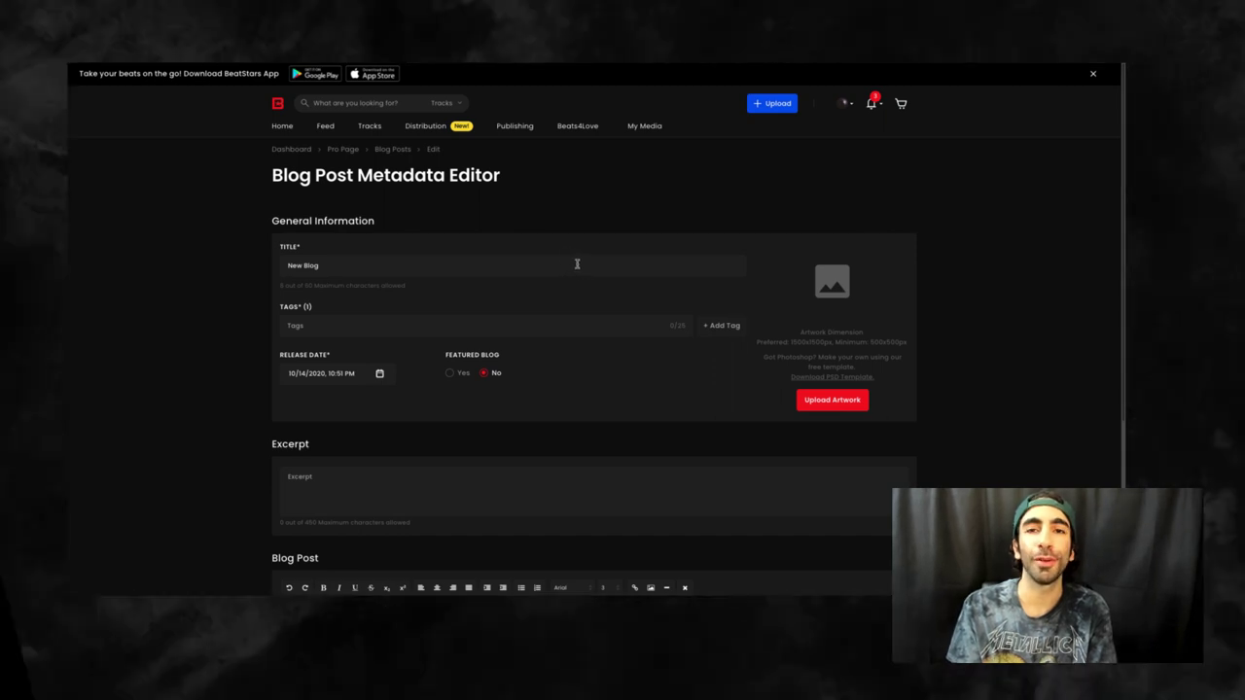
# Erase the placeholder 'New Blog' text from the post's Title field
pyautogui.tripleClick(486, 256)
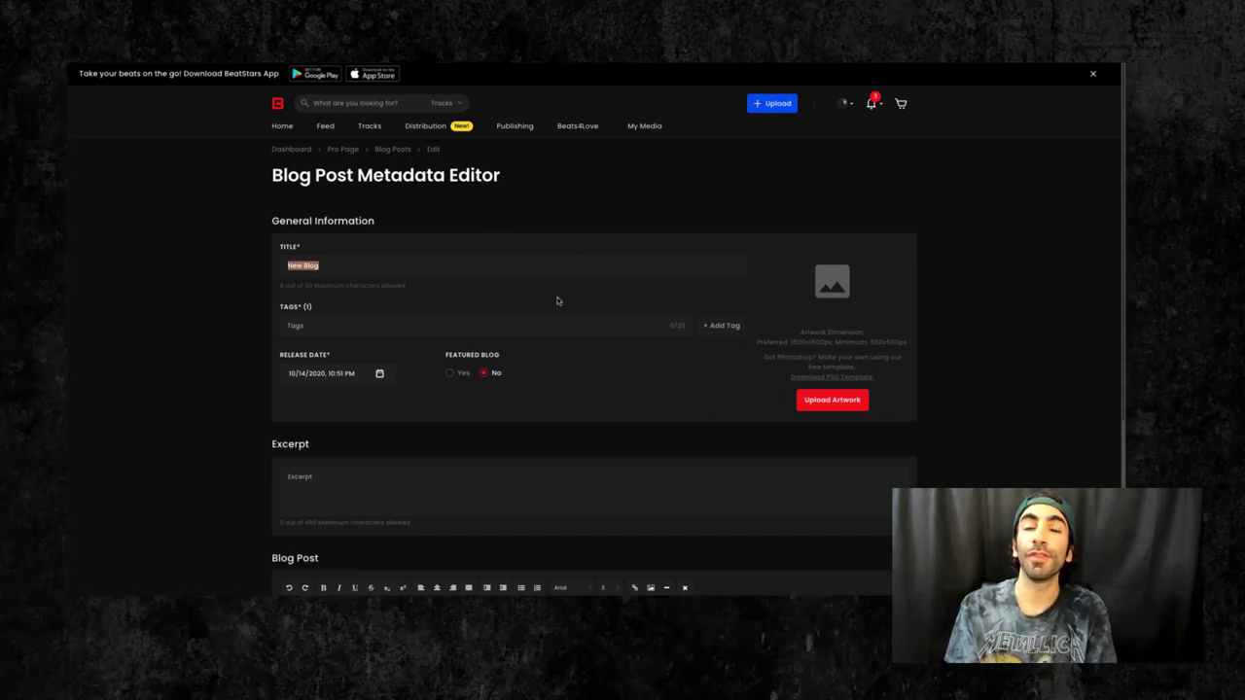
pyautogui.press('BackSpace')
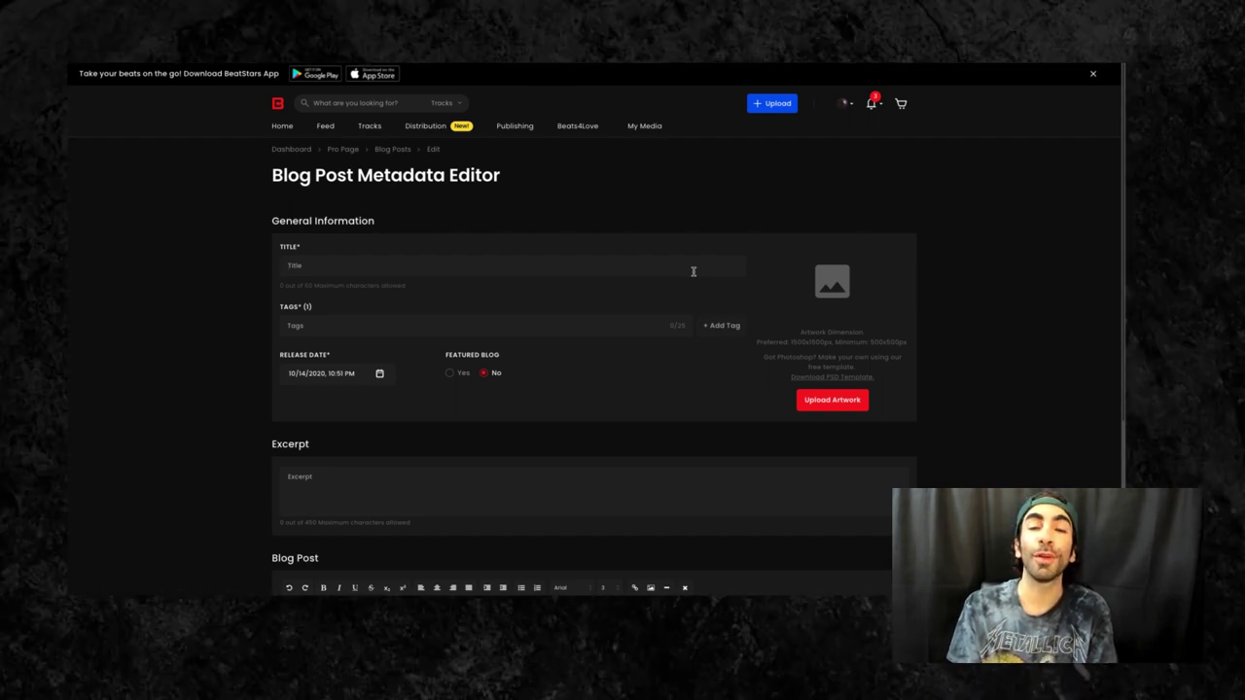
# Replace a draft title about offering services with 'Our exclusive guide to selling mixing/mastering on BeatStars'
pyautogui.write('How to o')
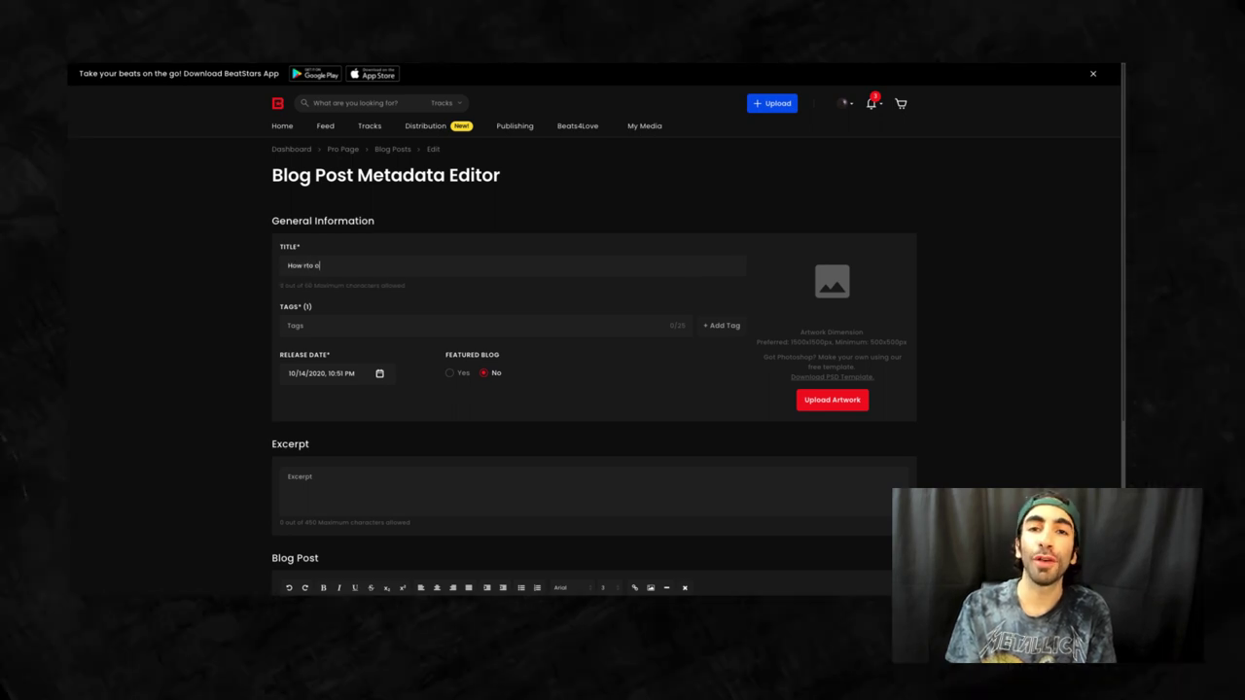
pyautogui.press('BackSpace')
pyautogui.press('BackSpace')
pyautogui.press('BackSpace')
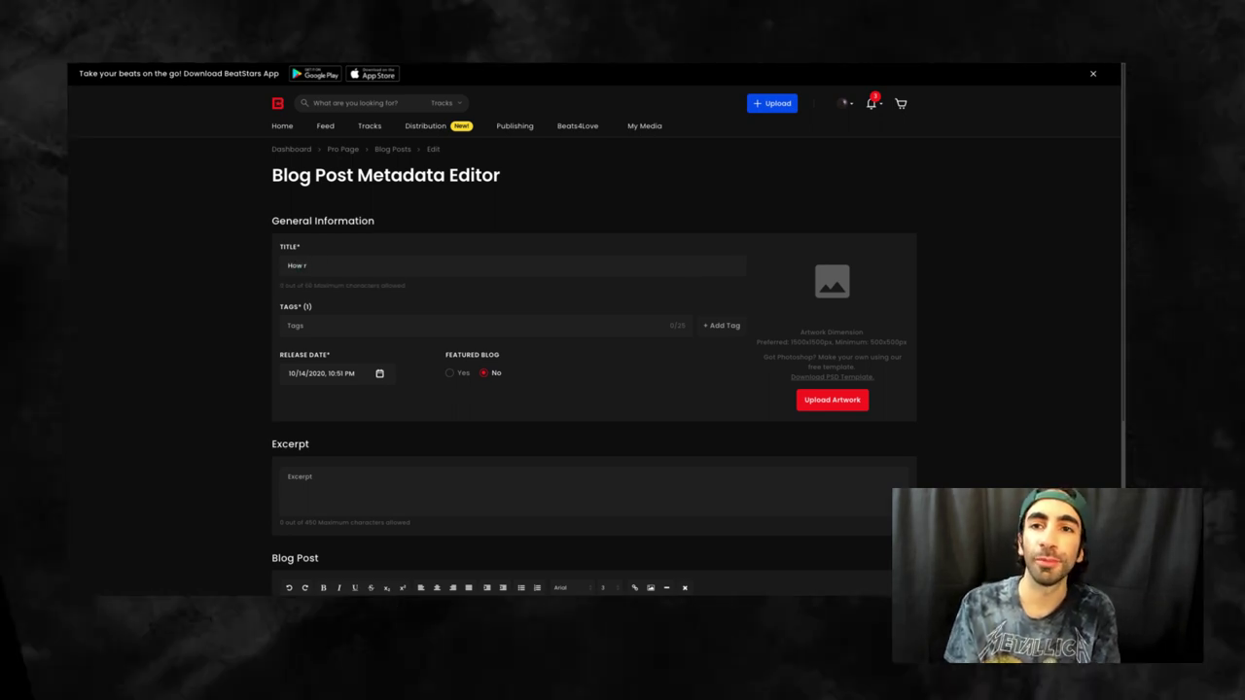
pyautogui.write('to')
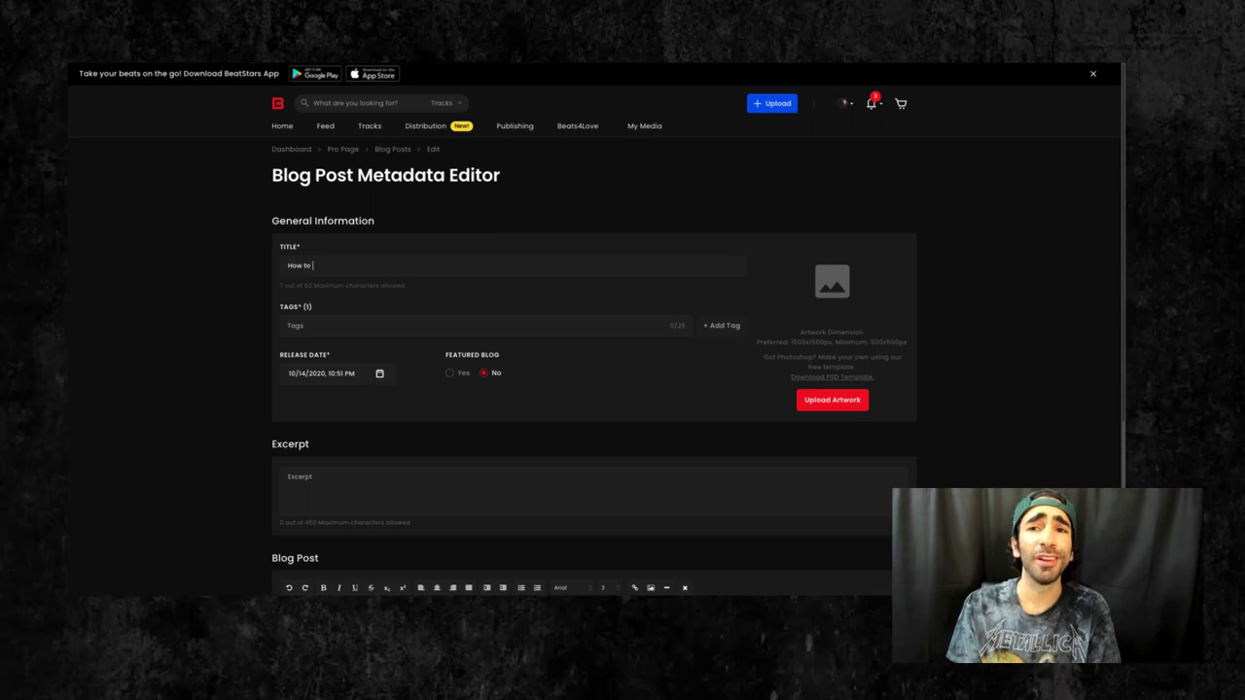
pyautogui.write(' offer services on BeatStar')
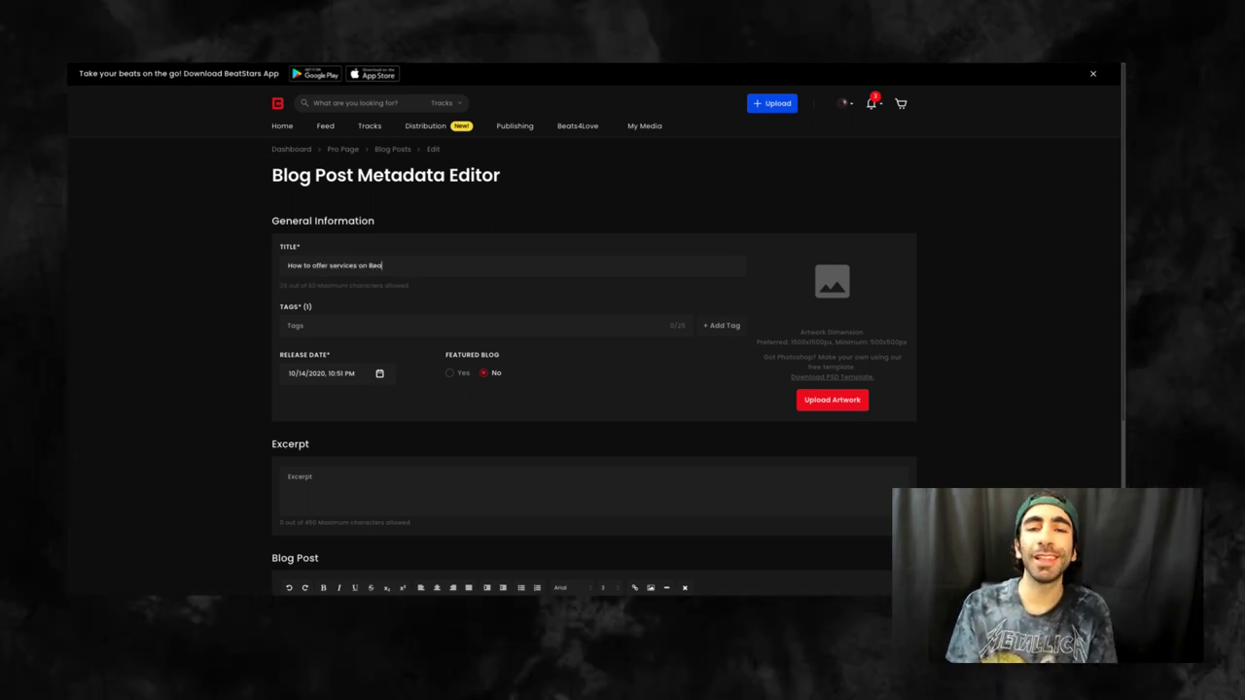
pyautogui.write('s')
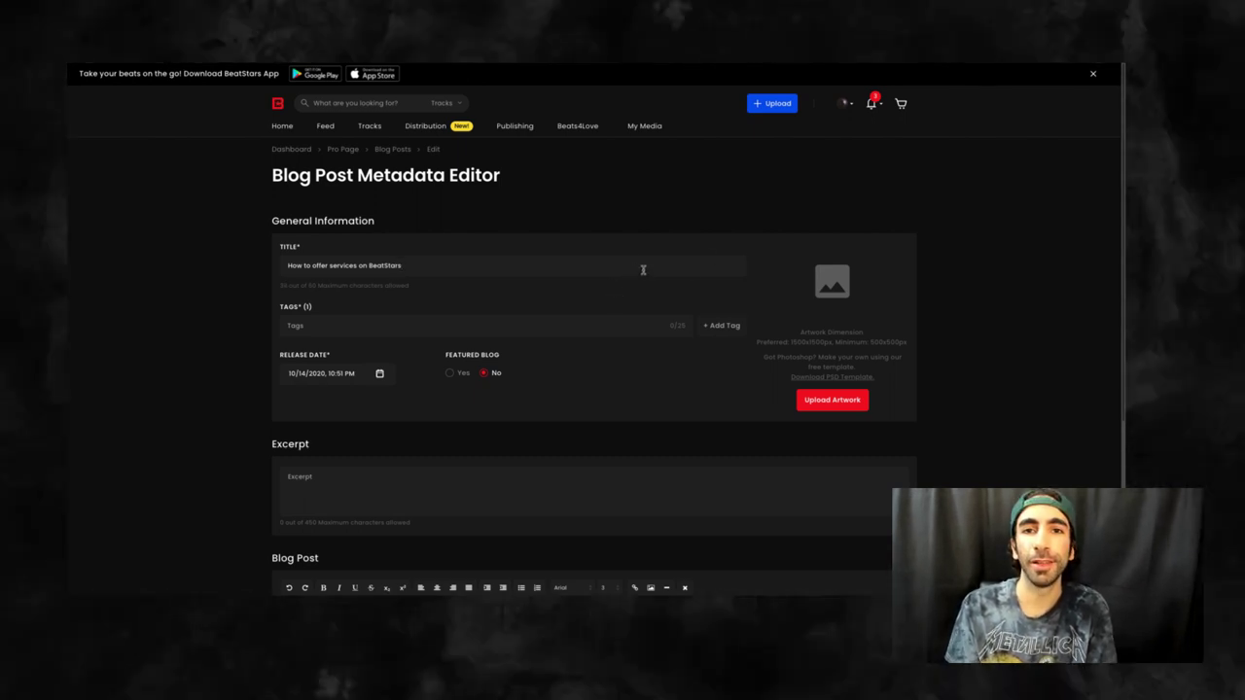
pyautogui.hotkey('ctrl', 'a')
pyautogui.press('BackSpace')
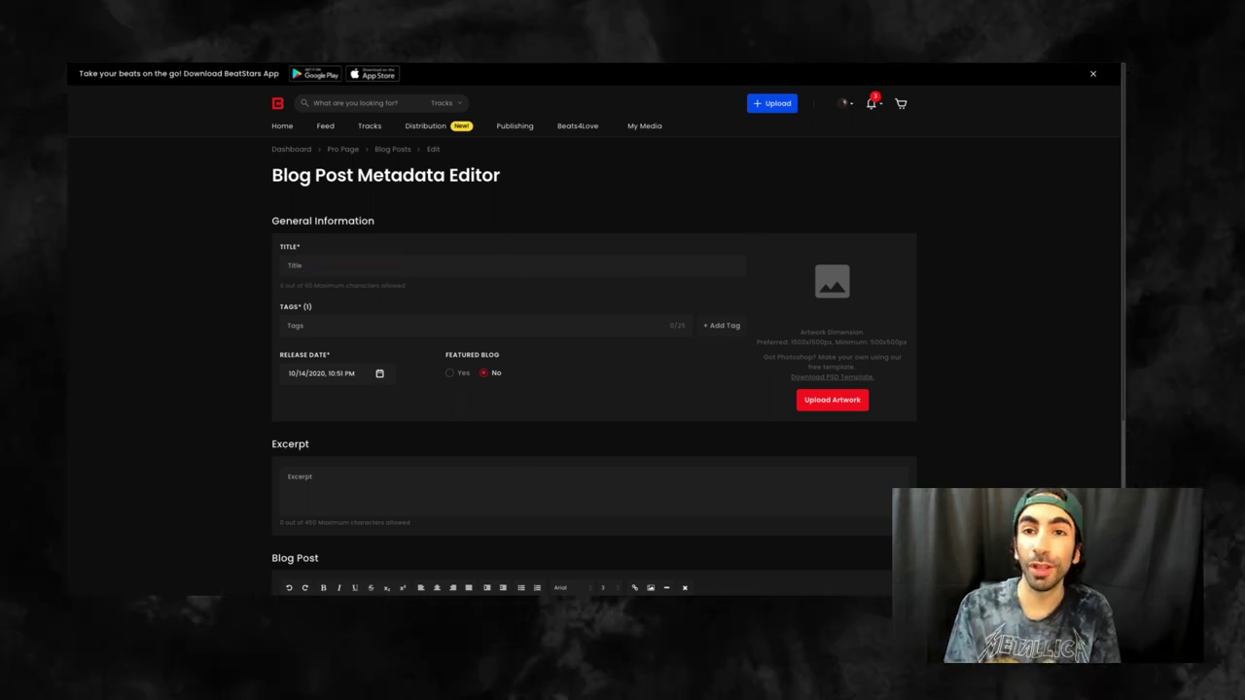
pyautogui.write('Our exc')
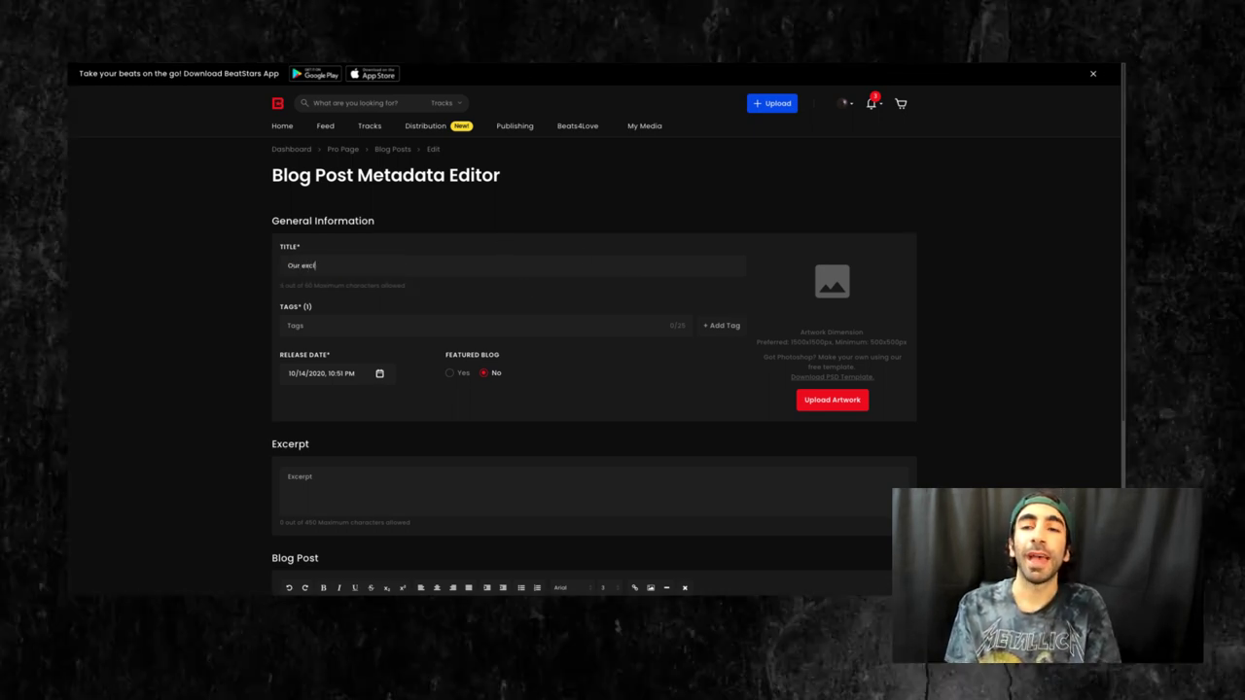
pyautogui.write('lusive guide to')
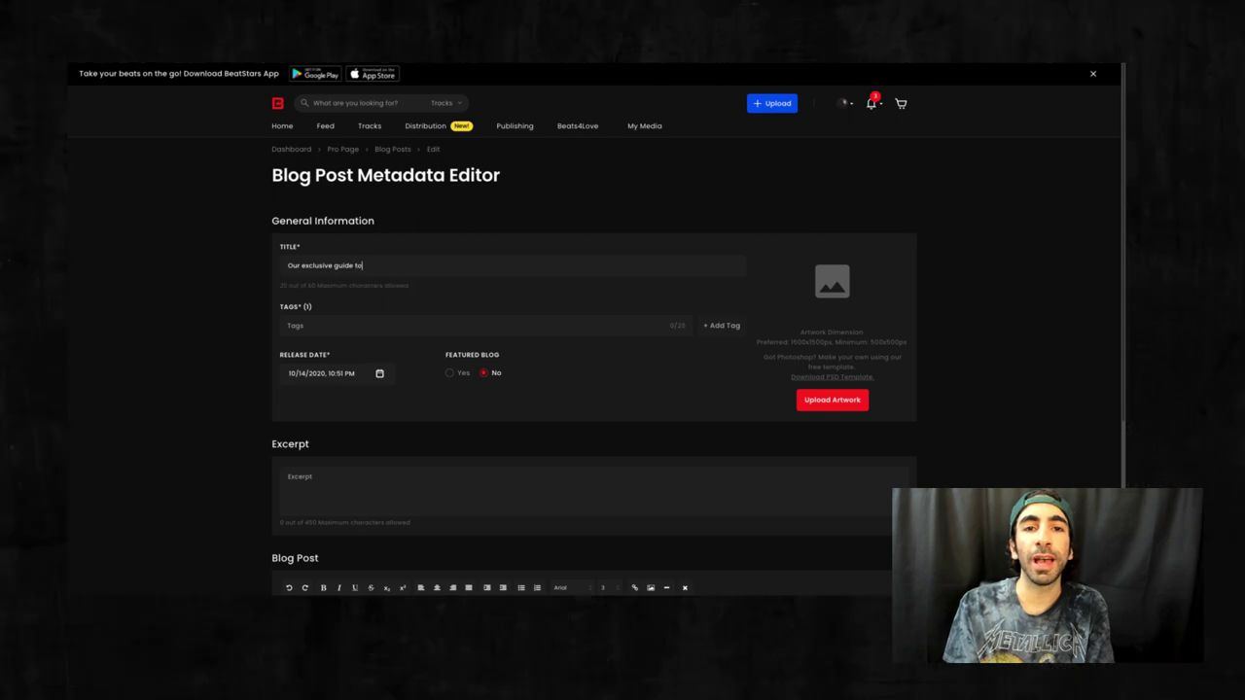
pyautogui.write(' selling mixi')
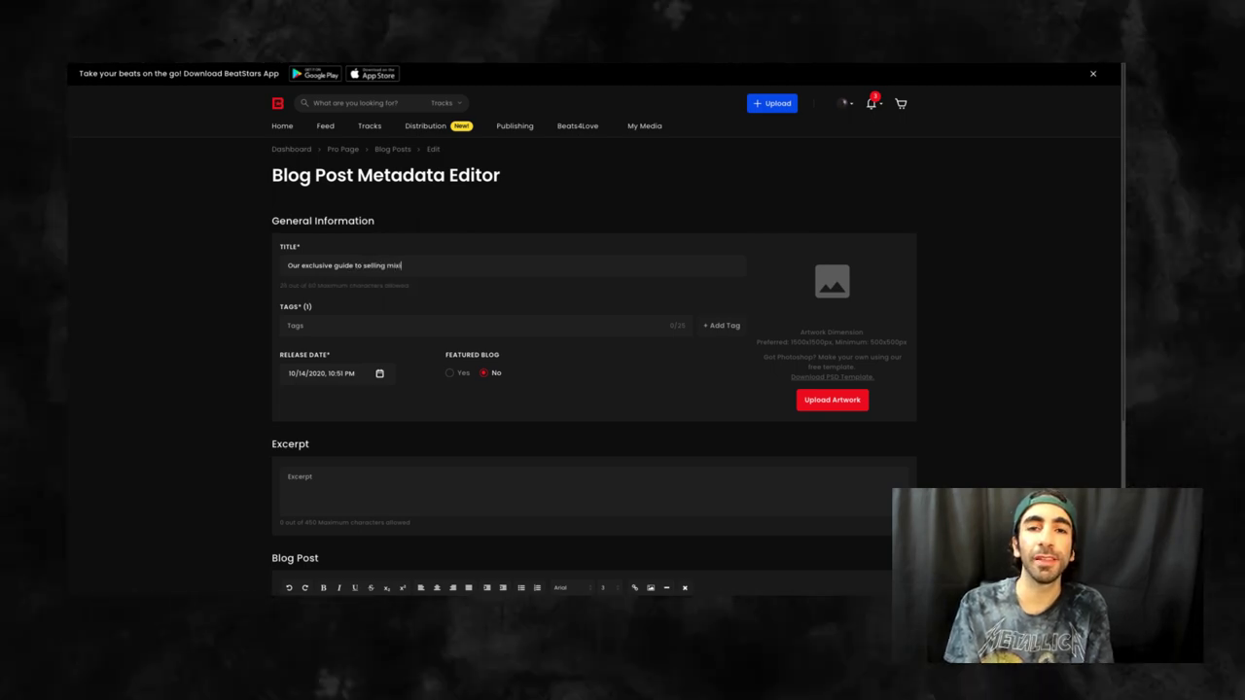
pyautogui.write('ng/mastering ')
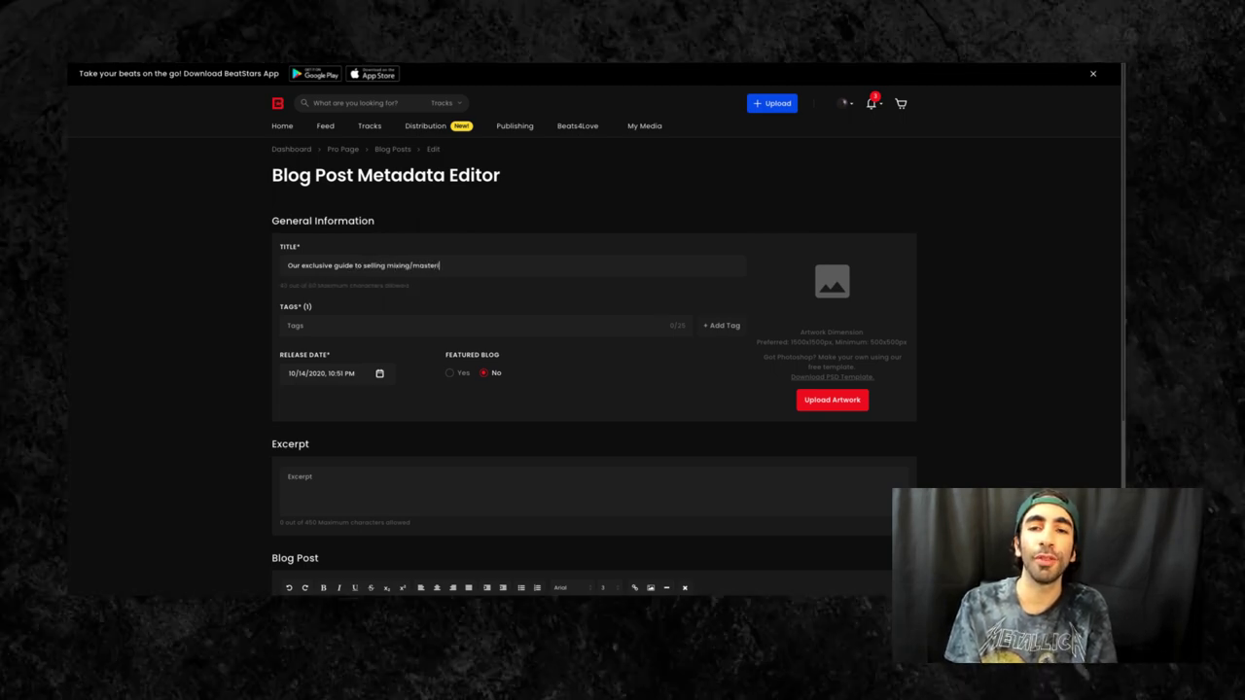
pyautogui.write('on')
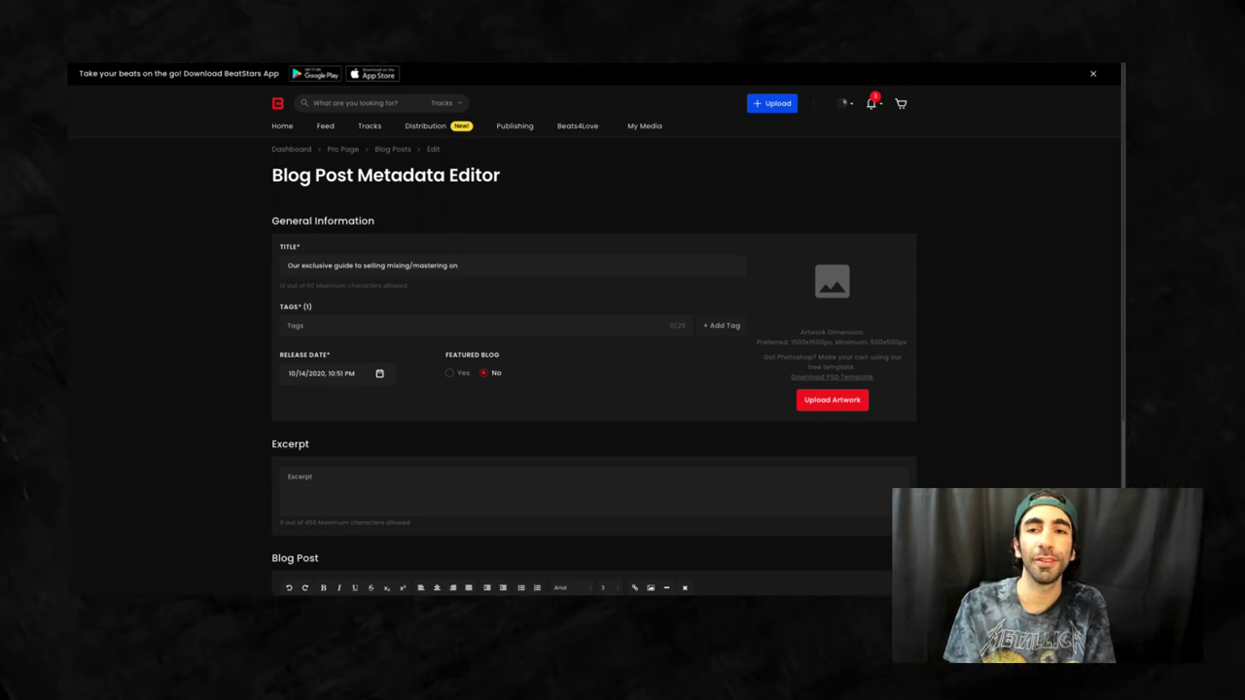
pyautogui.write(' BeatStars')
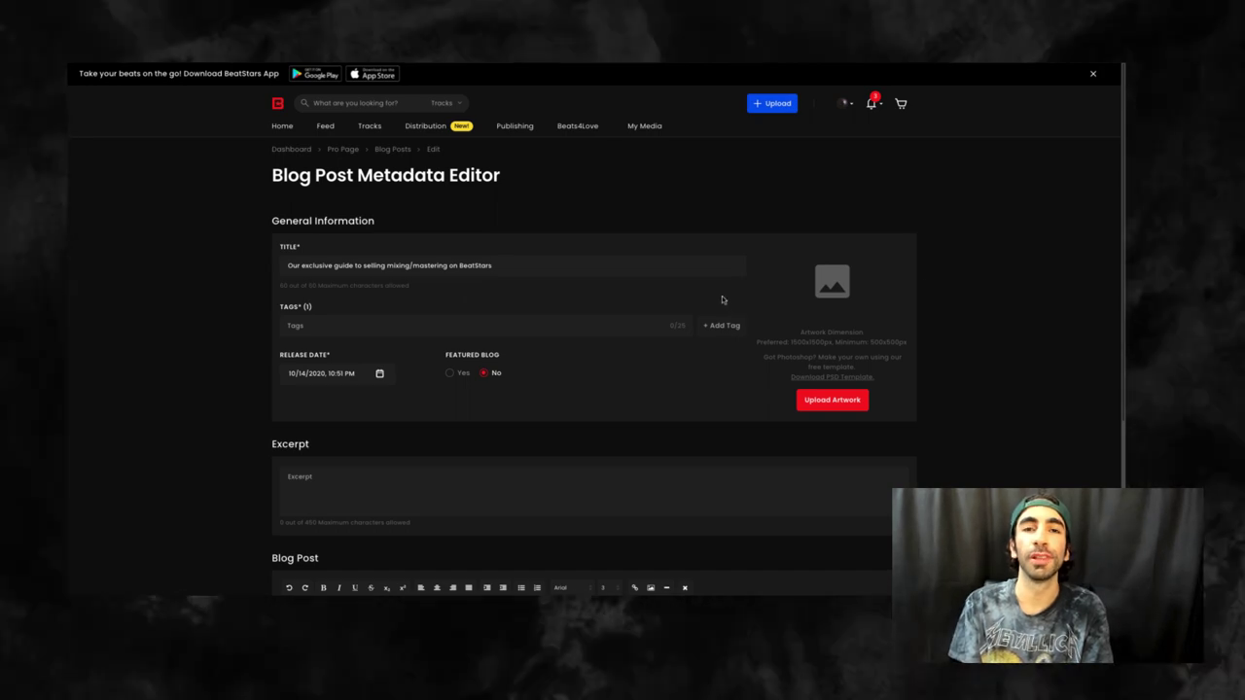
pyautogui.scroll(-1, 865, 335)
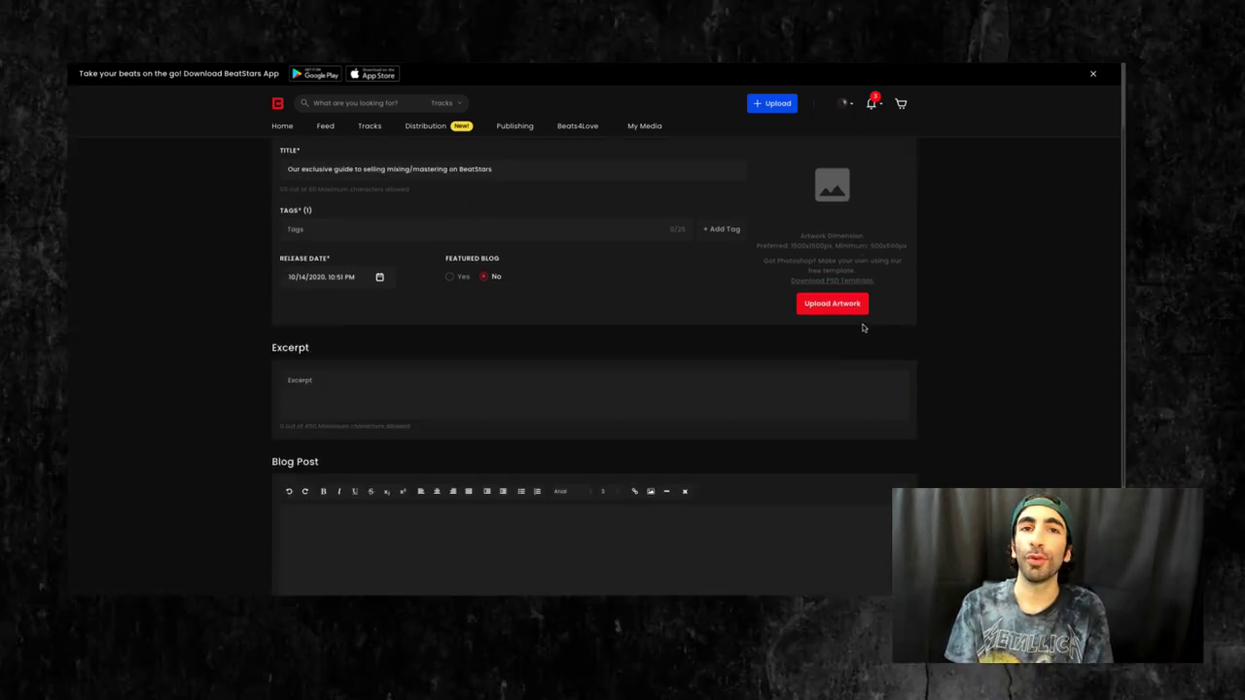
# Choose the uploaded Starships cover file as the post artwork and save the crop
pyautogui.scroll(-1, 850, 367)
pyautogui.click(851, 375)
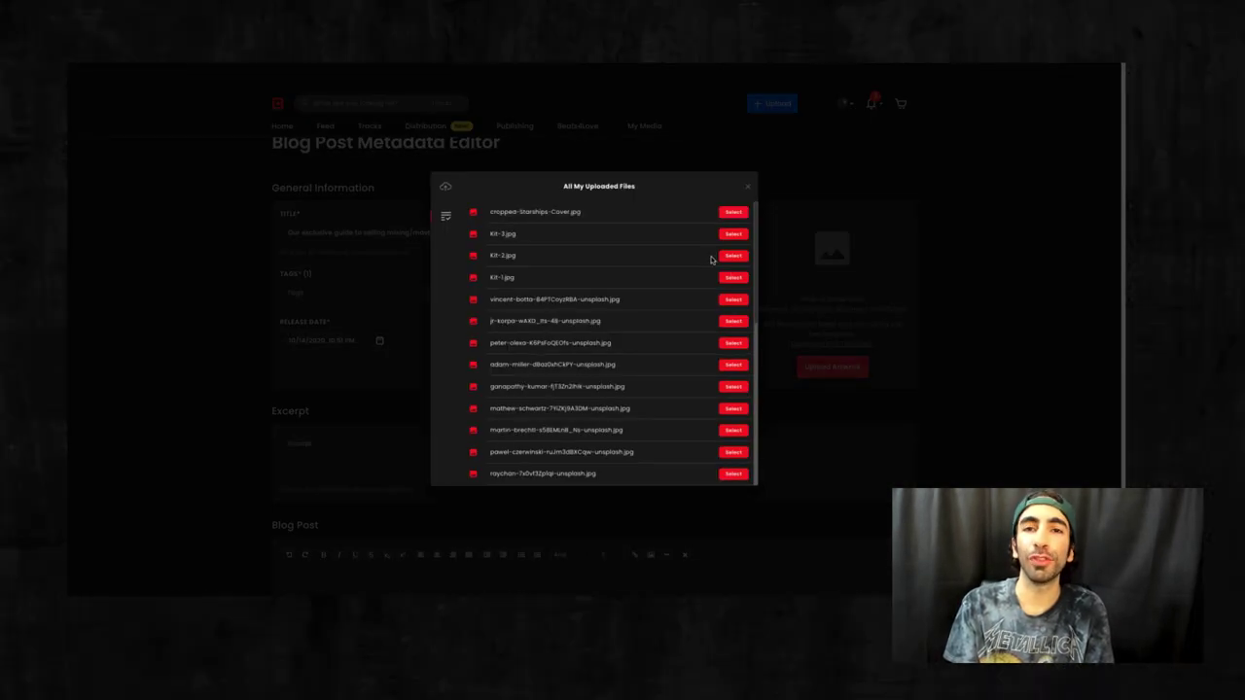
pyautogui.scroll(-3, 654, 297)
pyautogui.scroll(-3, 653, 297)
pyautogui.scroll(-2, 653, 297)
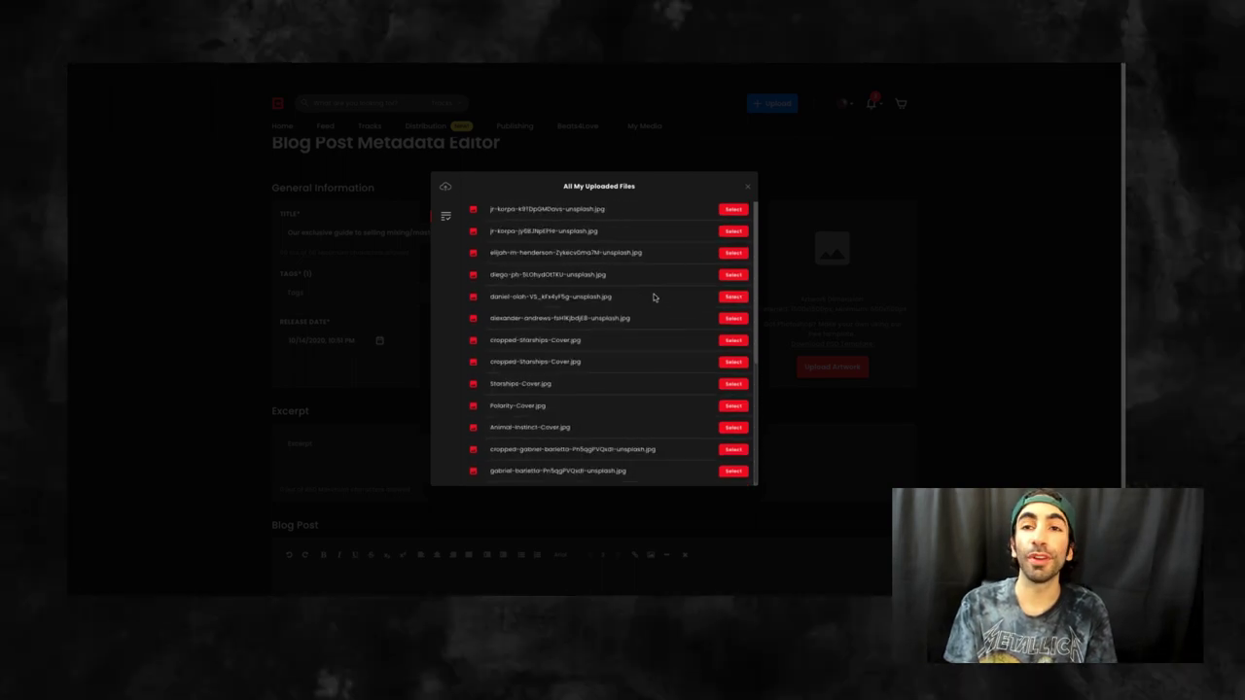
pyautogui.click(732, 383)
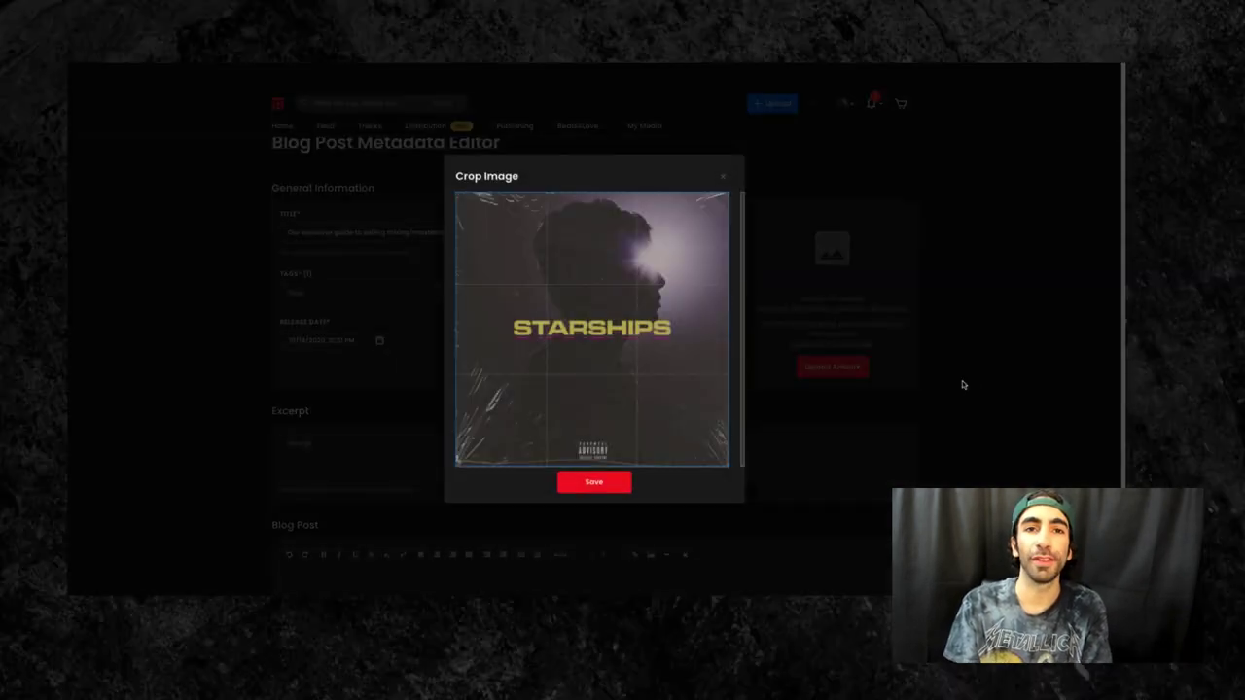
pyautogui.click(622, 490)
# Add a 'services' tag to the post, correcting the 'serives' typo first
pyautogui.click(411, 289)
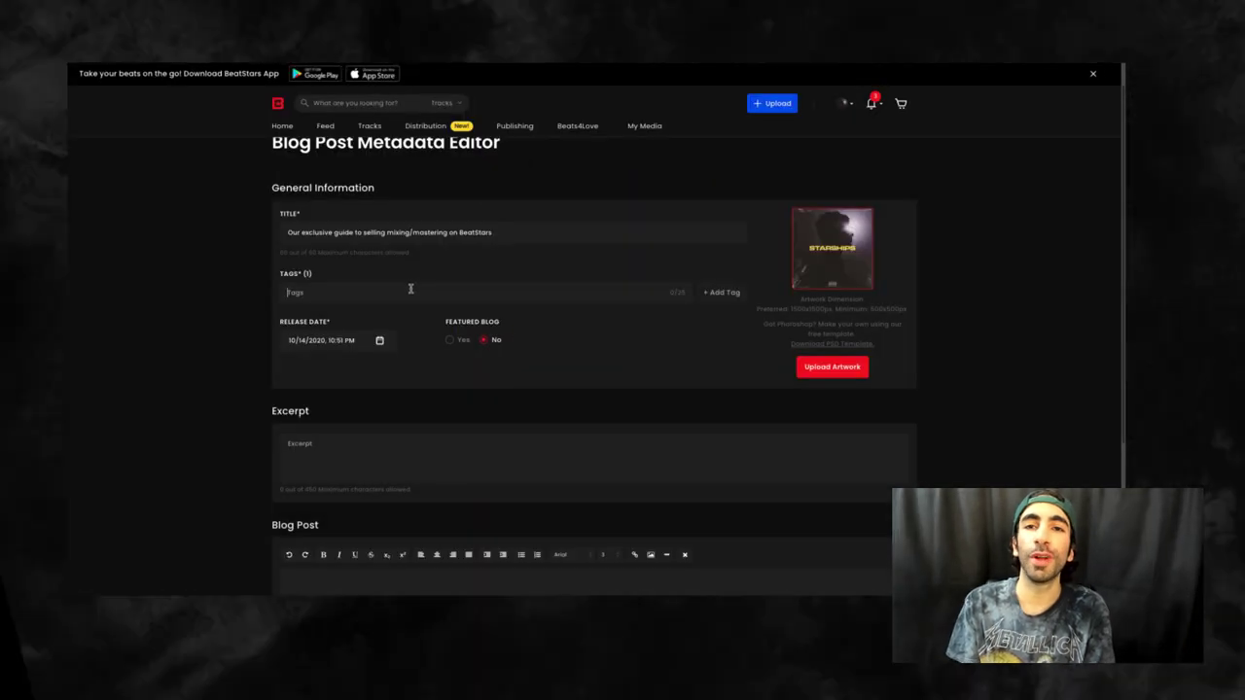
pyautogui.write('serives')
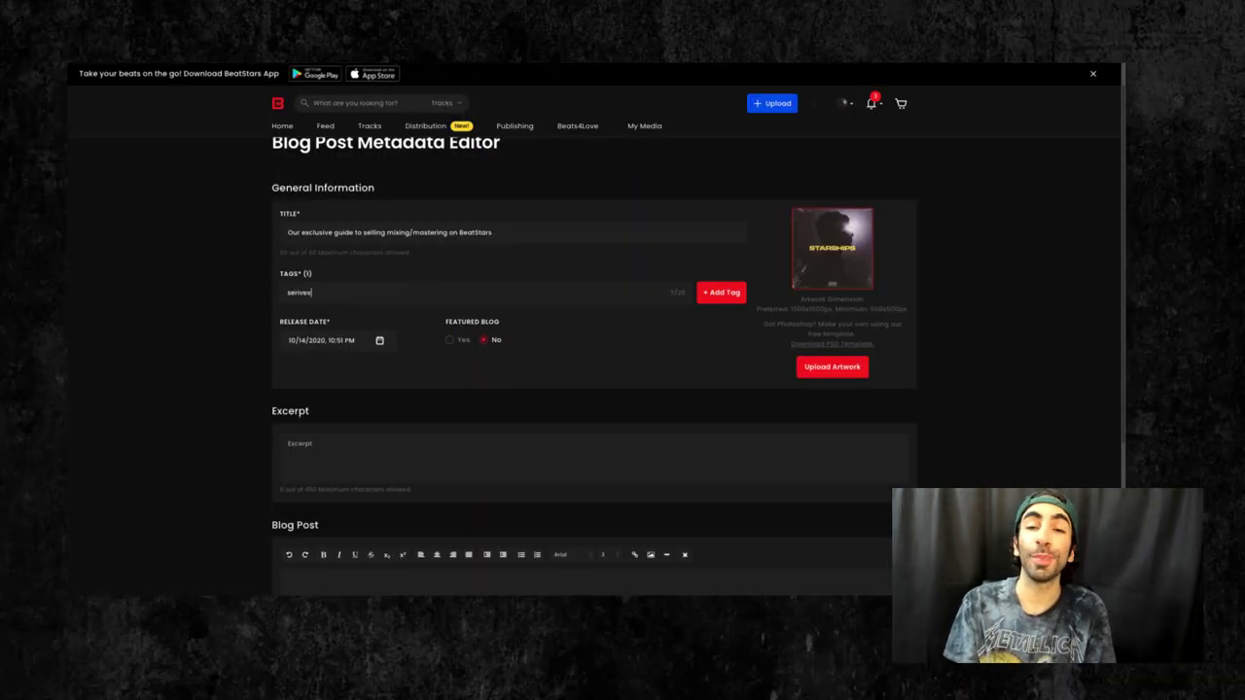
pyautogui.press('BackSpace')
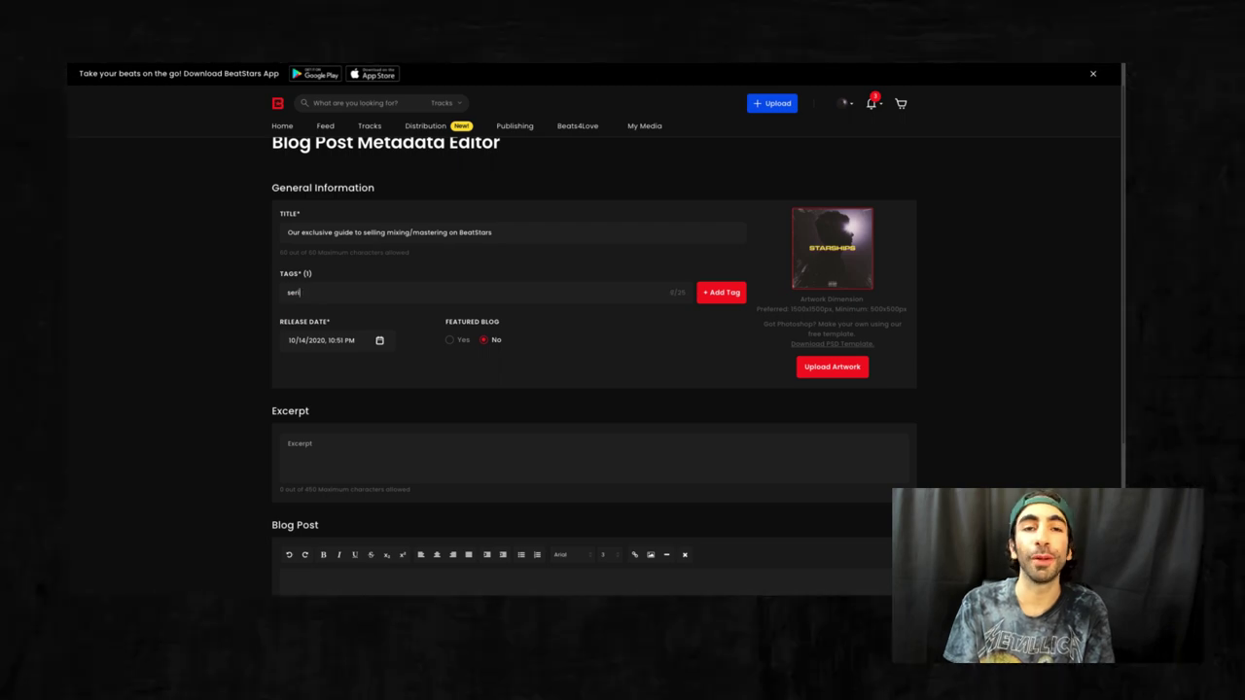
pyautogui.press('BackSpace')
pyautogui.write('vices')
pyautogui.press('Return')
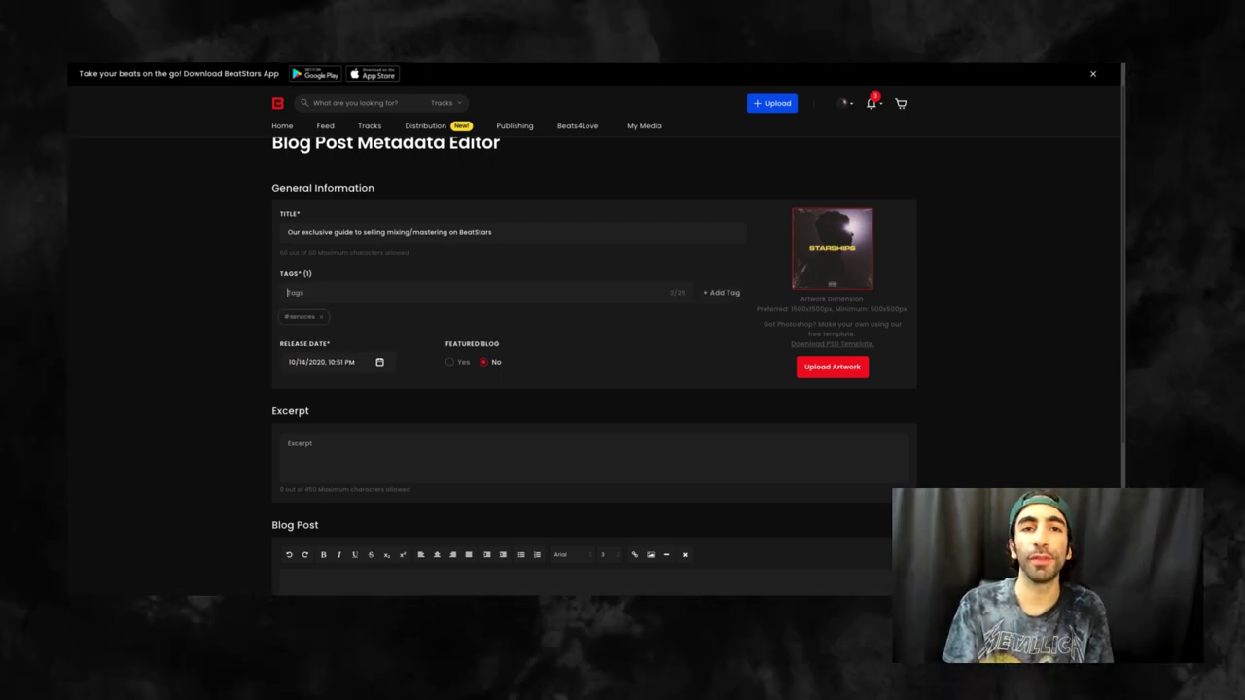
pyautogui.scroll(-3, 519, 314)
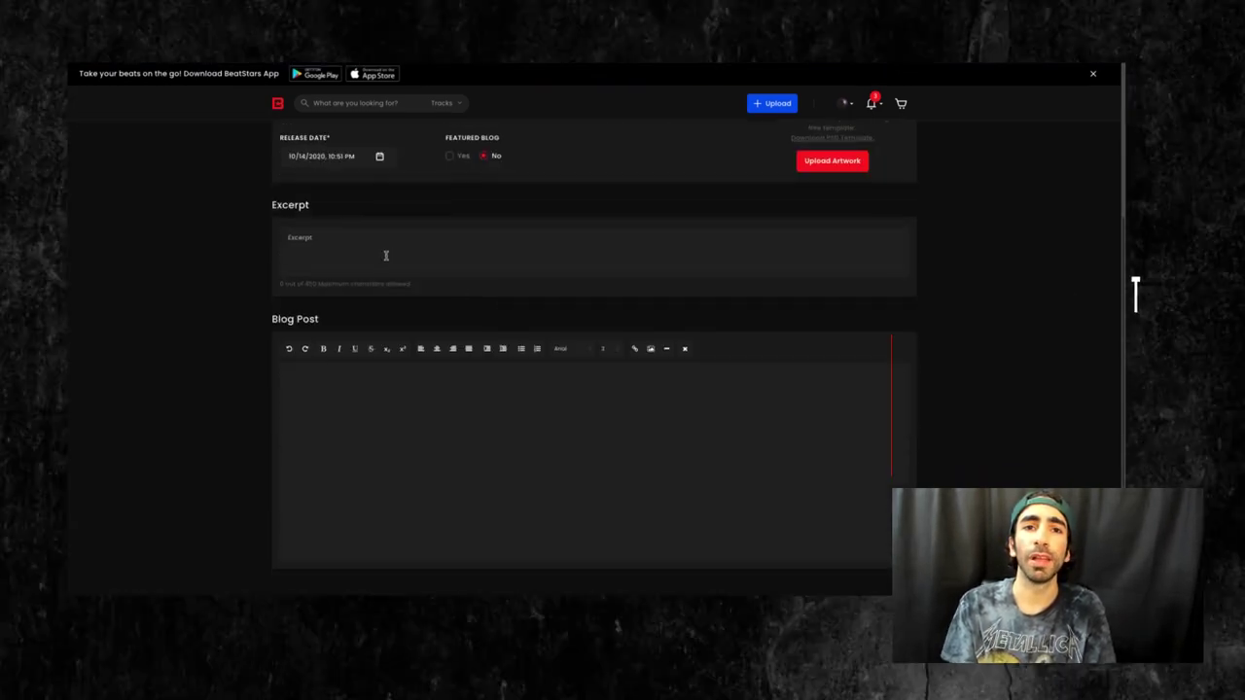
# Check the Release Date calendar, then set Featured Blog to Yes
pyautogui.scroll(3, 385, 255)
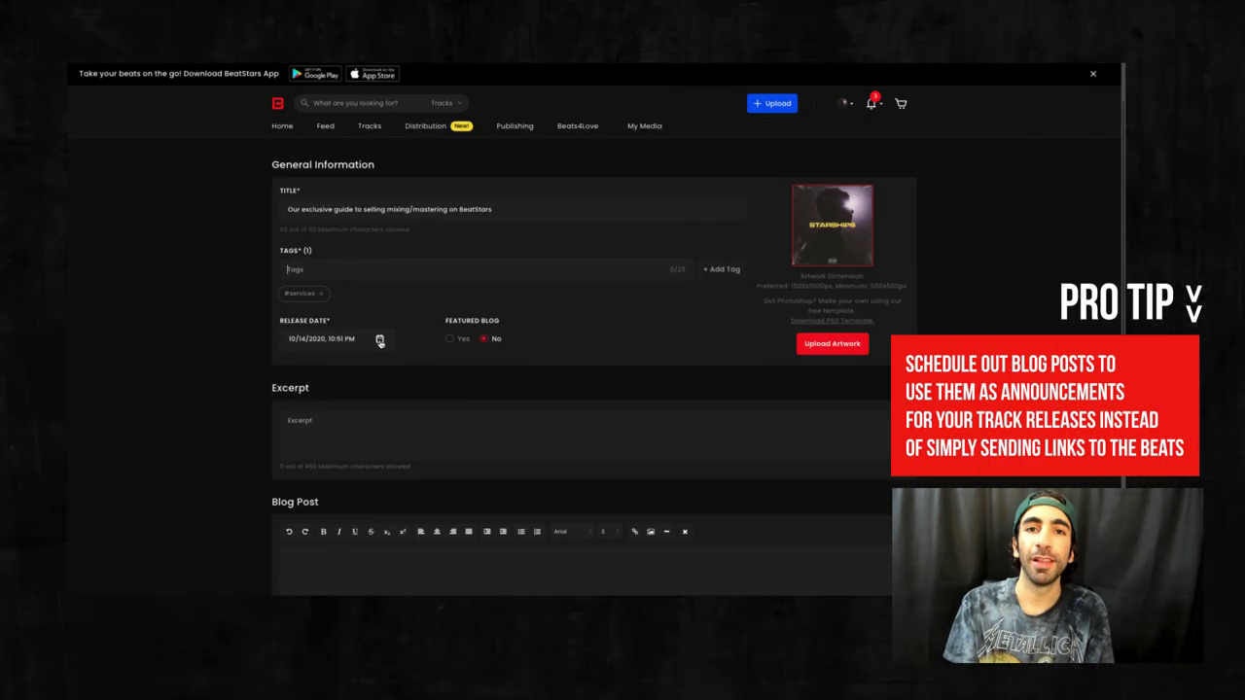
pyautogui.click(379, 340)
pyautogui.click(400, 312)
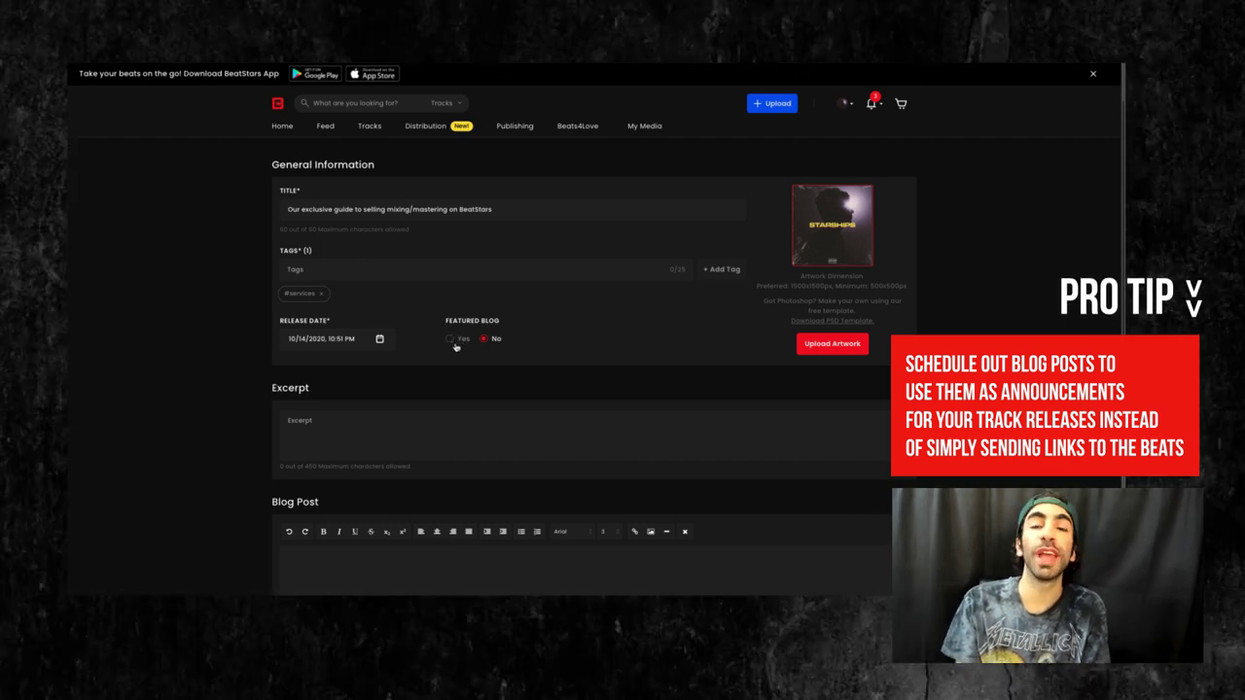
pyautogui.click(454, 340)
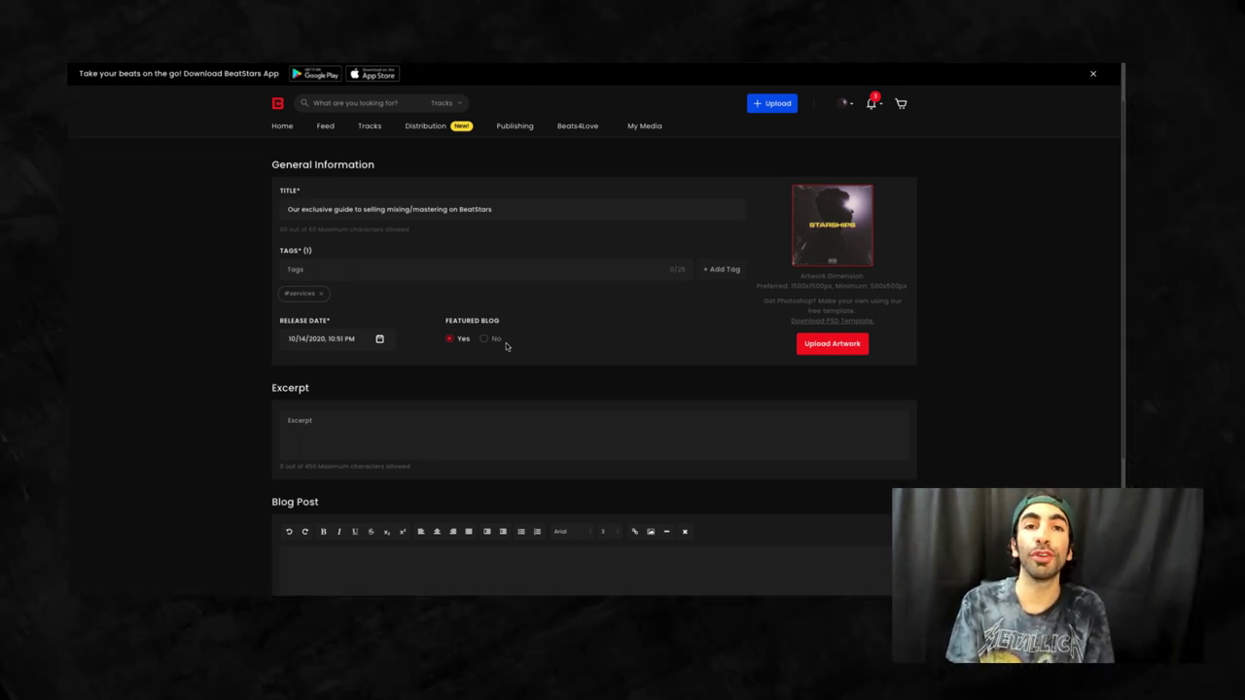
pyautogui.scroll(-3, 511, 343)
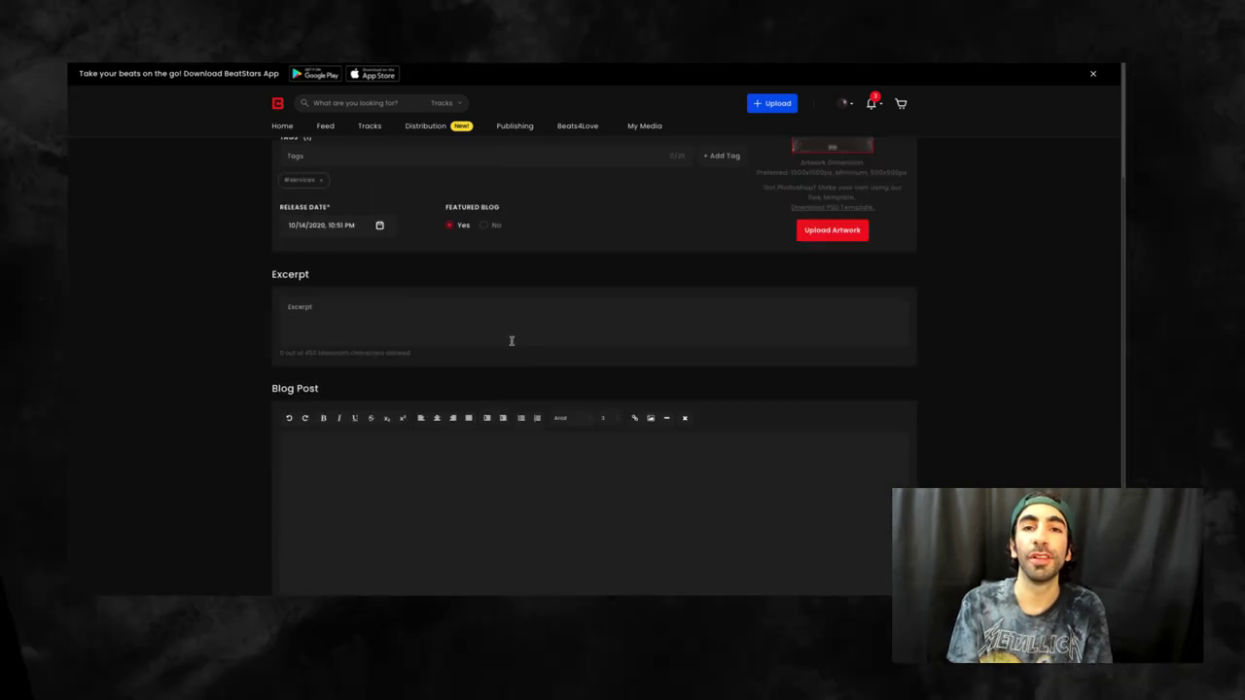
pyautogui.scroll(-1, 511, 344)
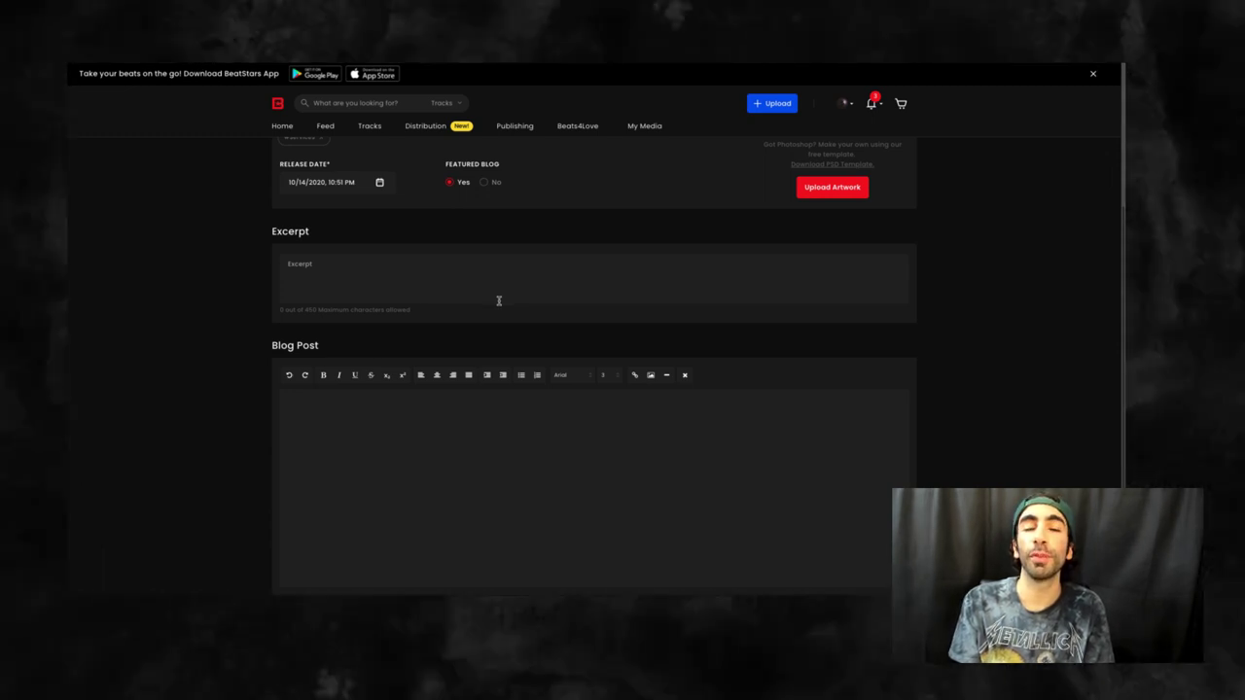
pyautogui.scroll(-1, 501, 299)
# Type 'Hey everyone check out my brand new tutorial video on setting up services on Bea…' in the body
pyautogui.click(498, 380)
pyautogui.write('He')
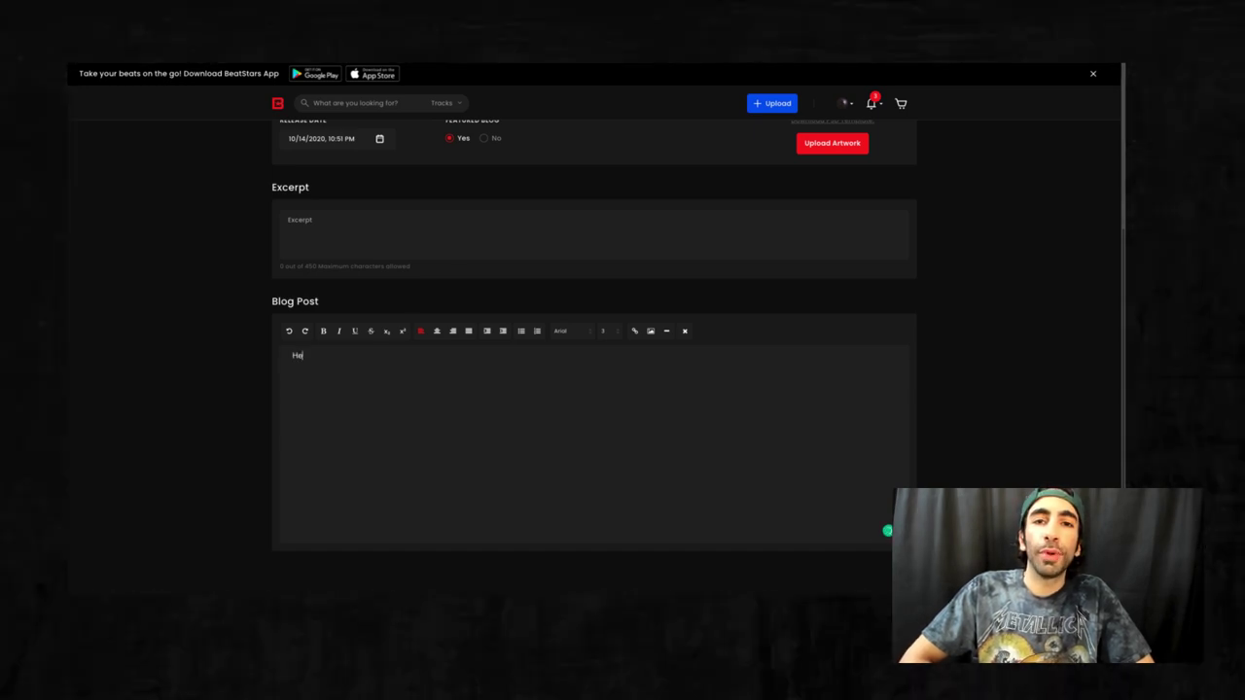
pyautogui.write('y eve')
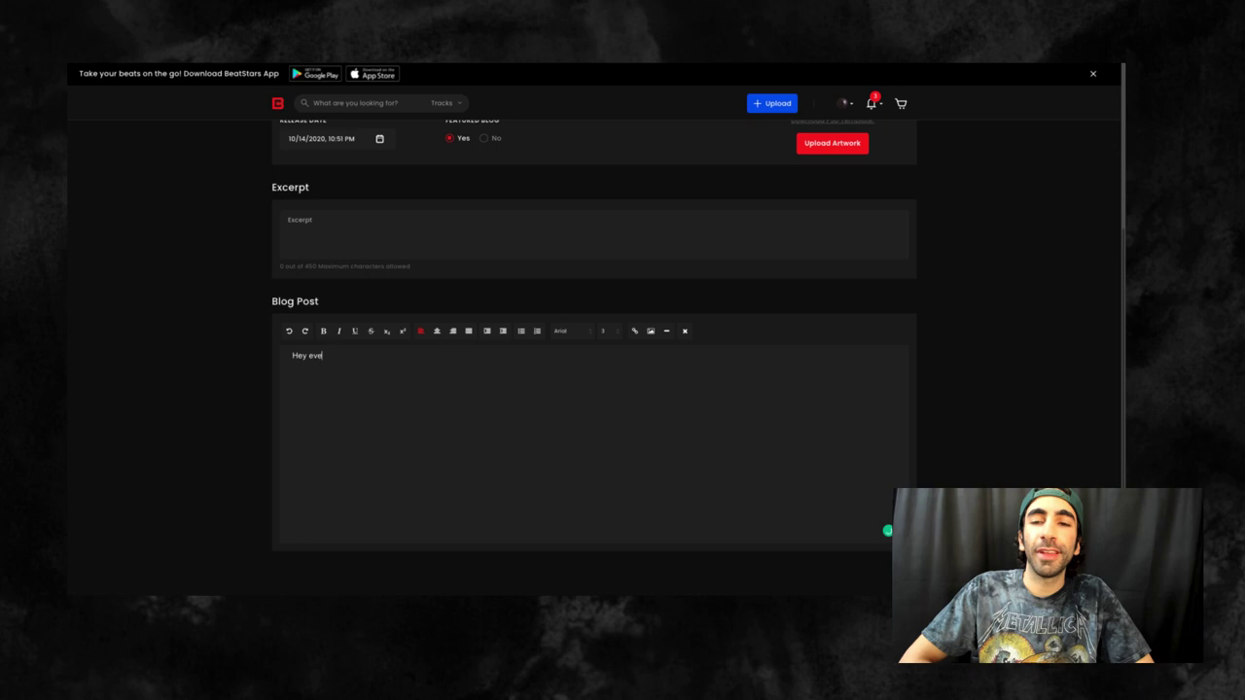
pyautogui.write('ryone check out')
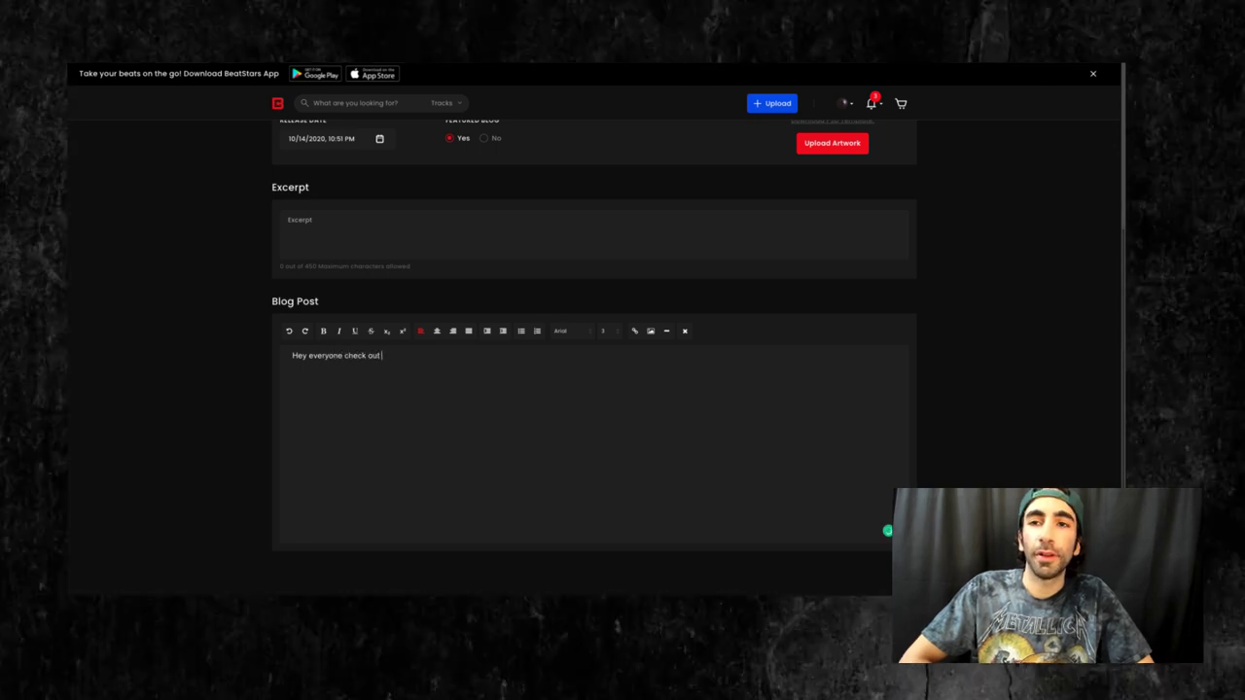
pyautogui.write(' my brand new ')
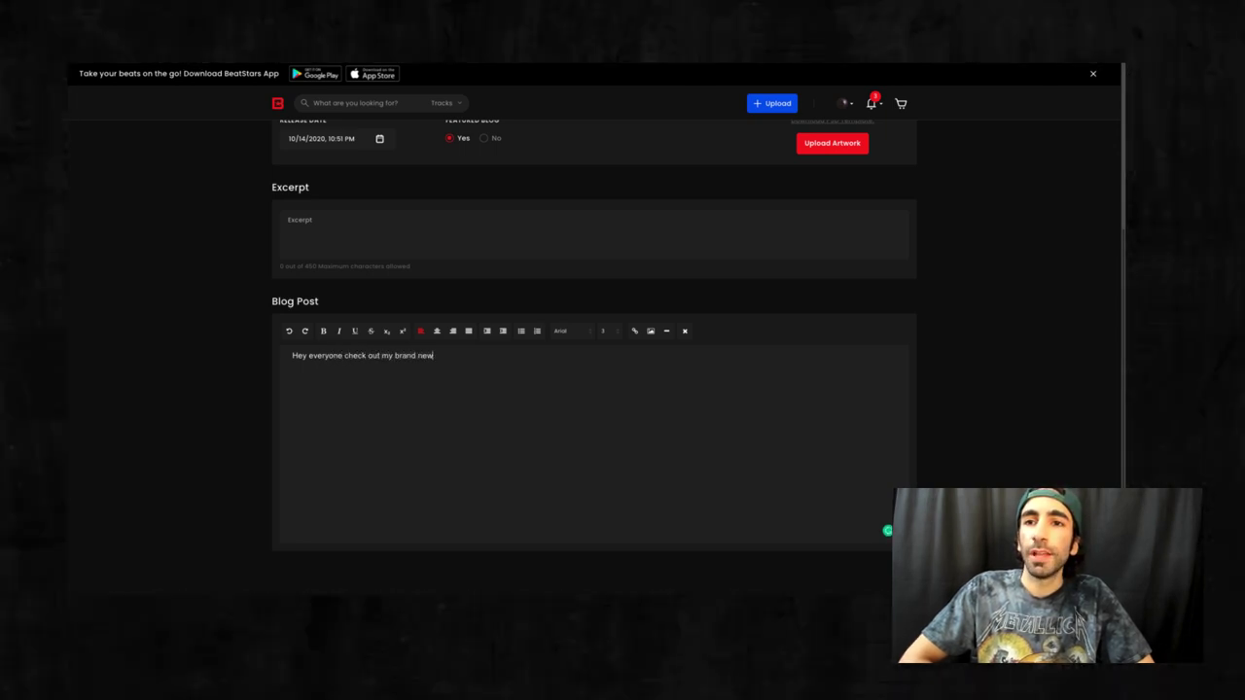
pyautogui.write('tutorial video o')
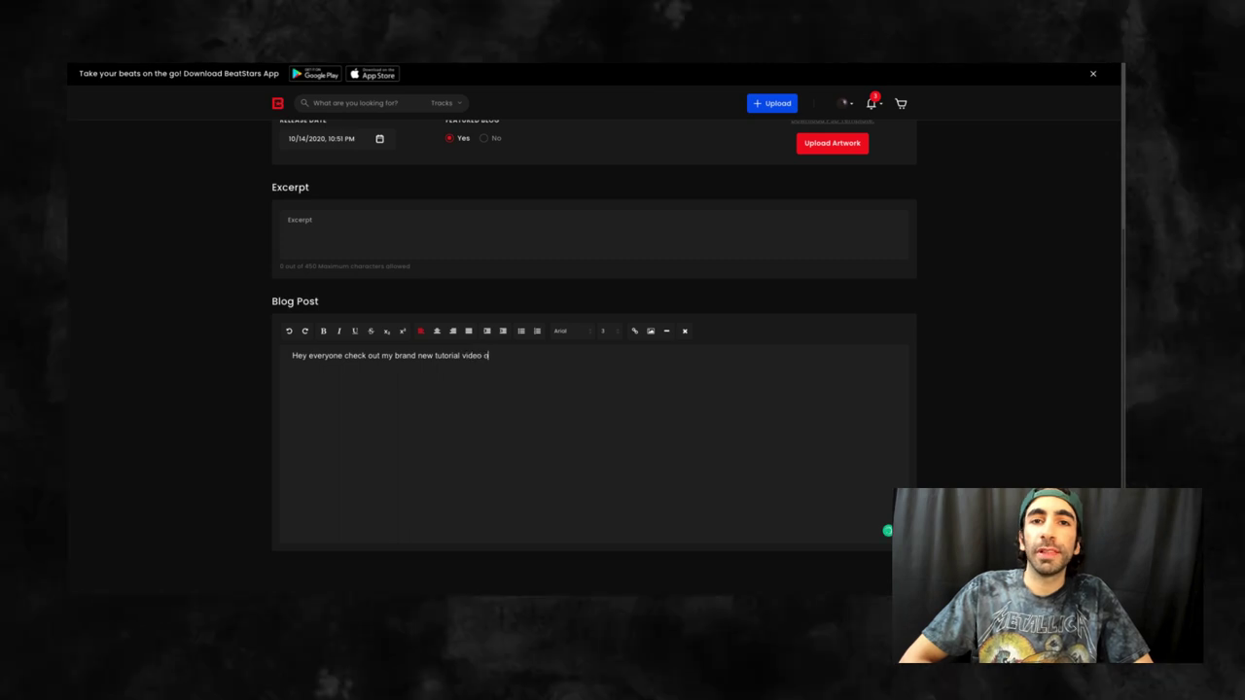
pyautogui.write('n setting up s')
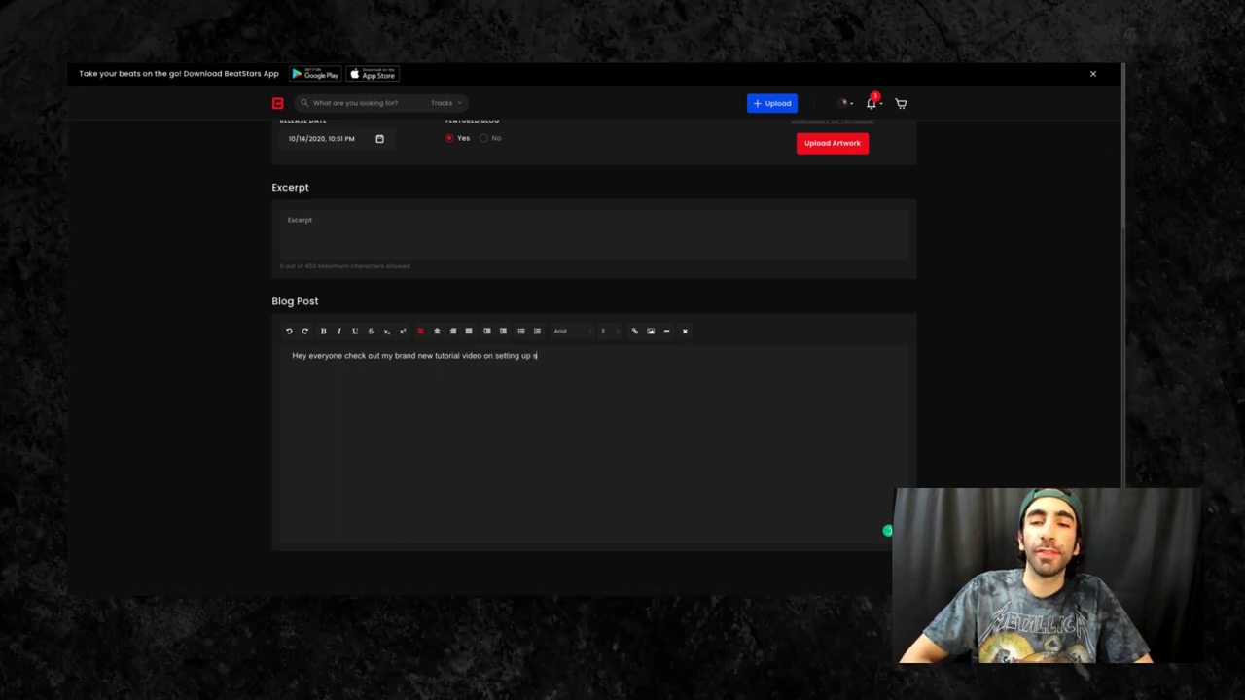
pyautogui.write('ervices on BeatStars')
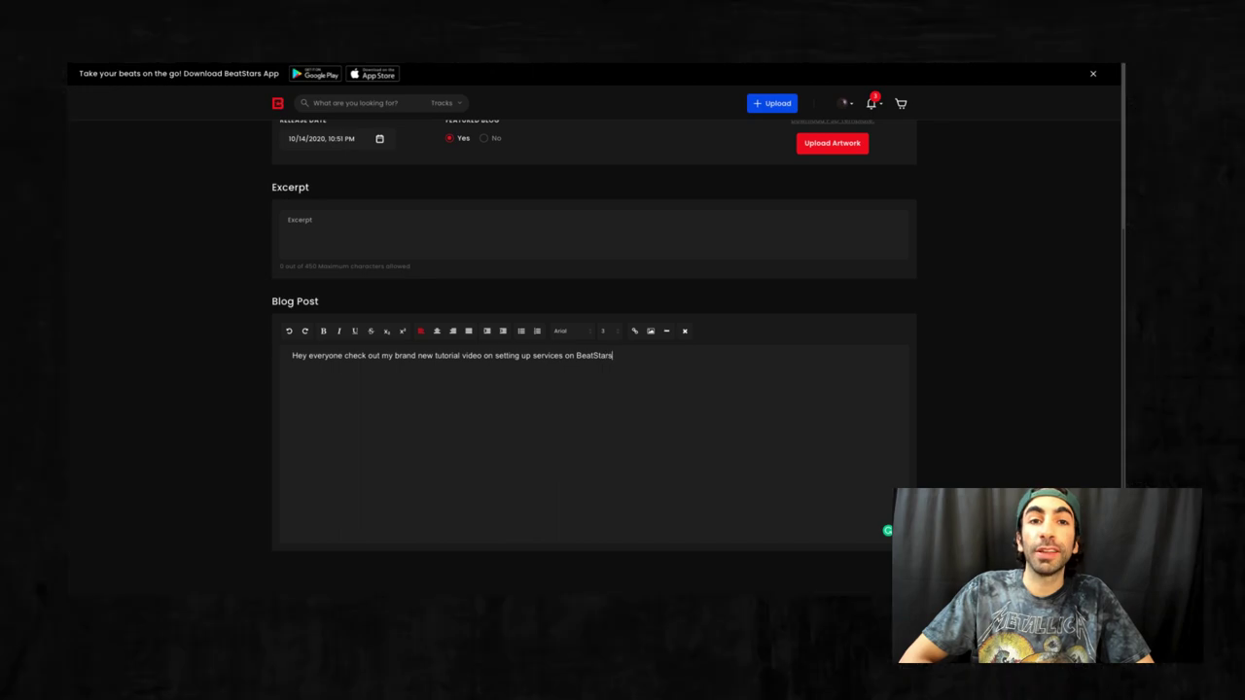
# Paste the YouTube tutorial link on a new line, then select the opening sentence
pyautogui.press('Return')
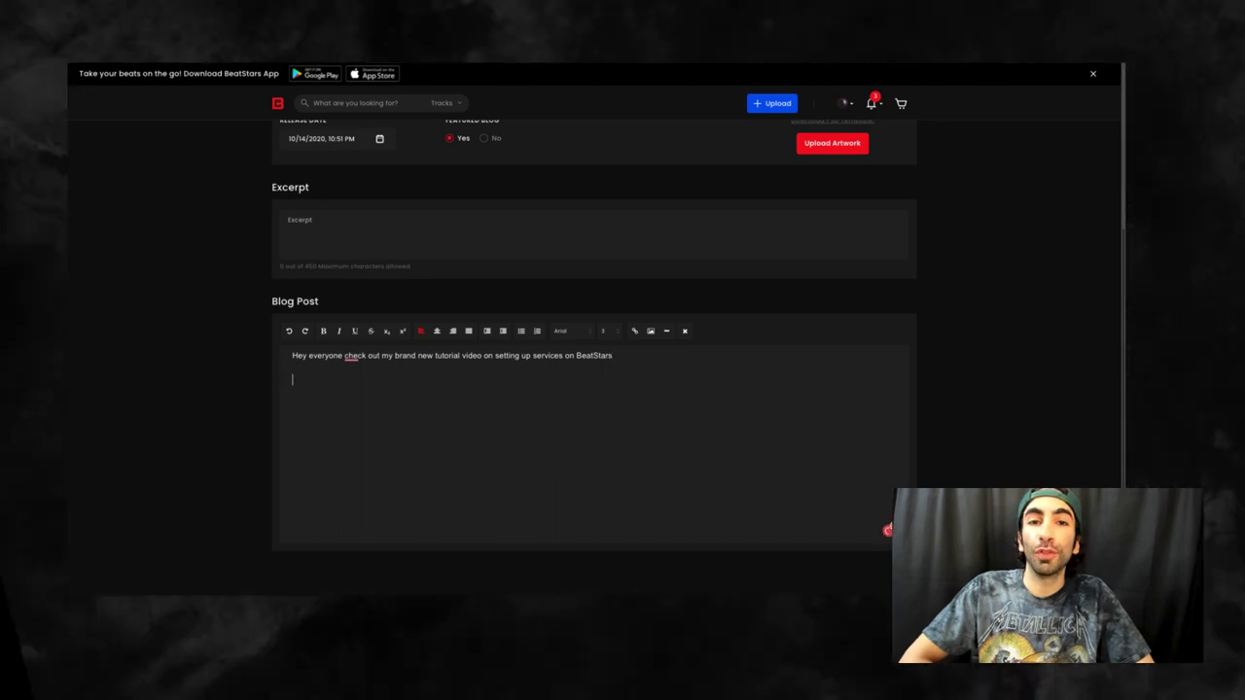
pyautogui.hotkey('ctrl', 'v')
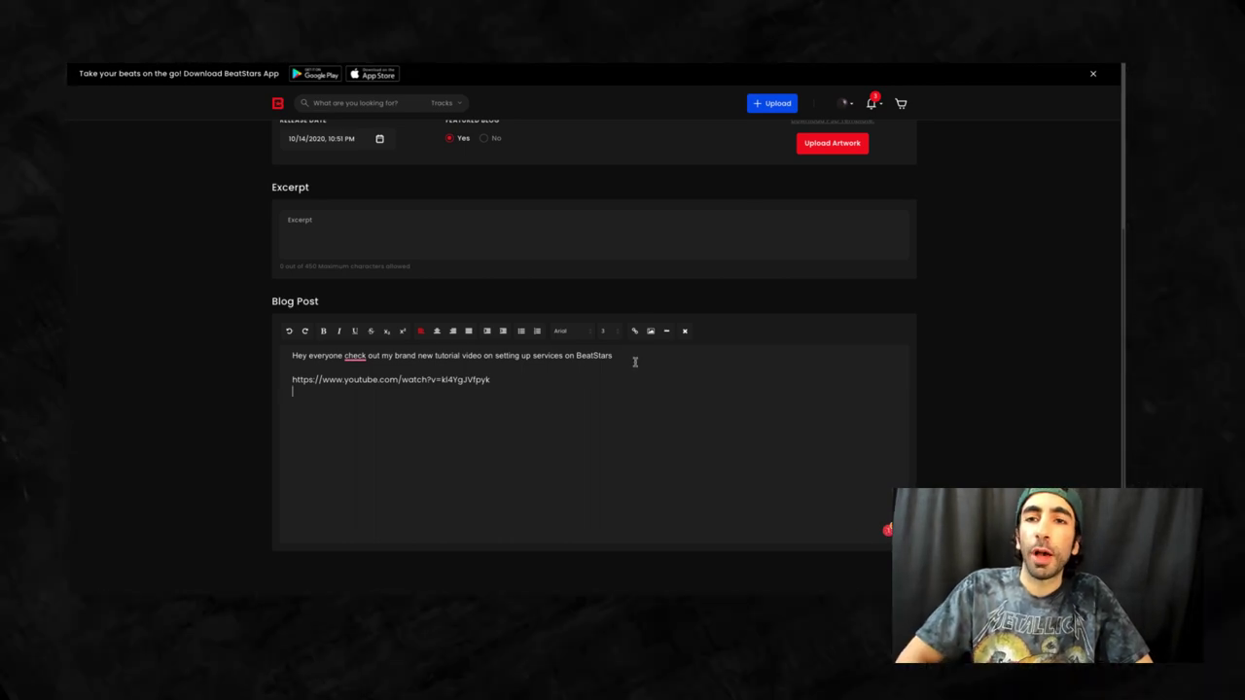
pyautogui.moveTo(633, 360); pyautogui.dragTo(290, 356)
# Paste the opening sentence into the Excerpt, then save with the YouTube link embedded as video
pyautogui.click(387, 225)
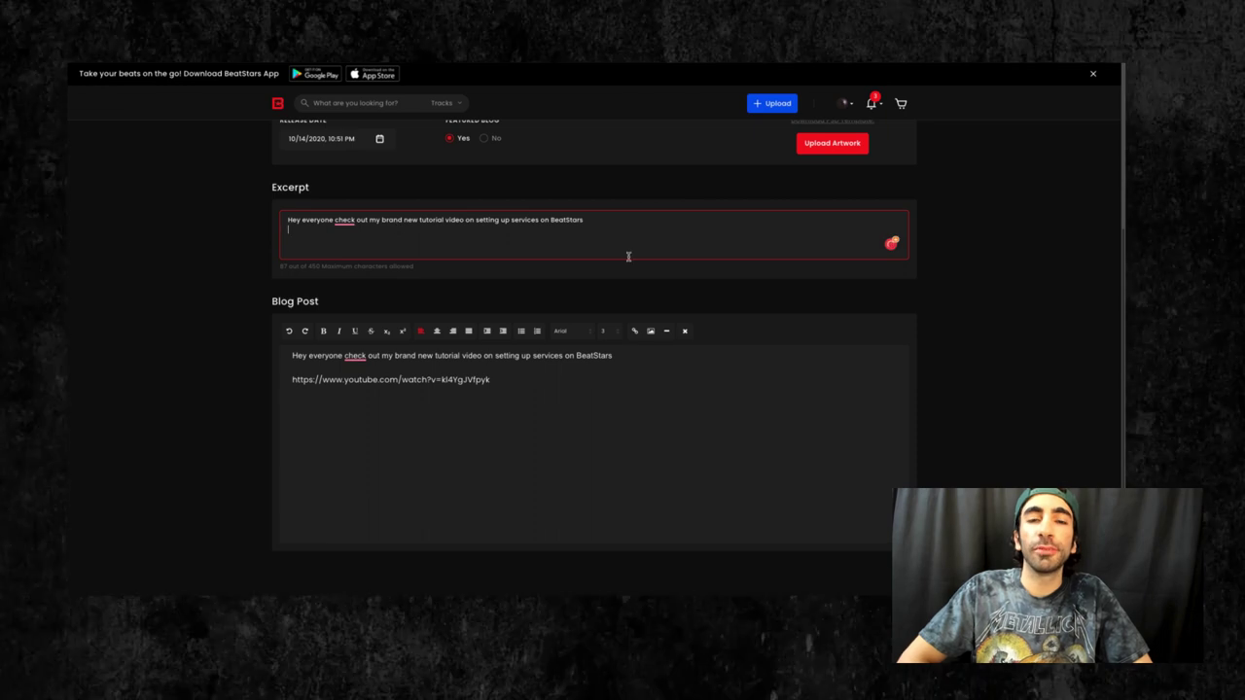
pyautogui.click(697, 425)
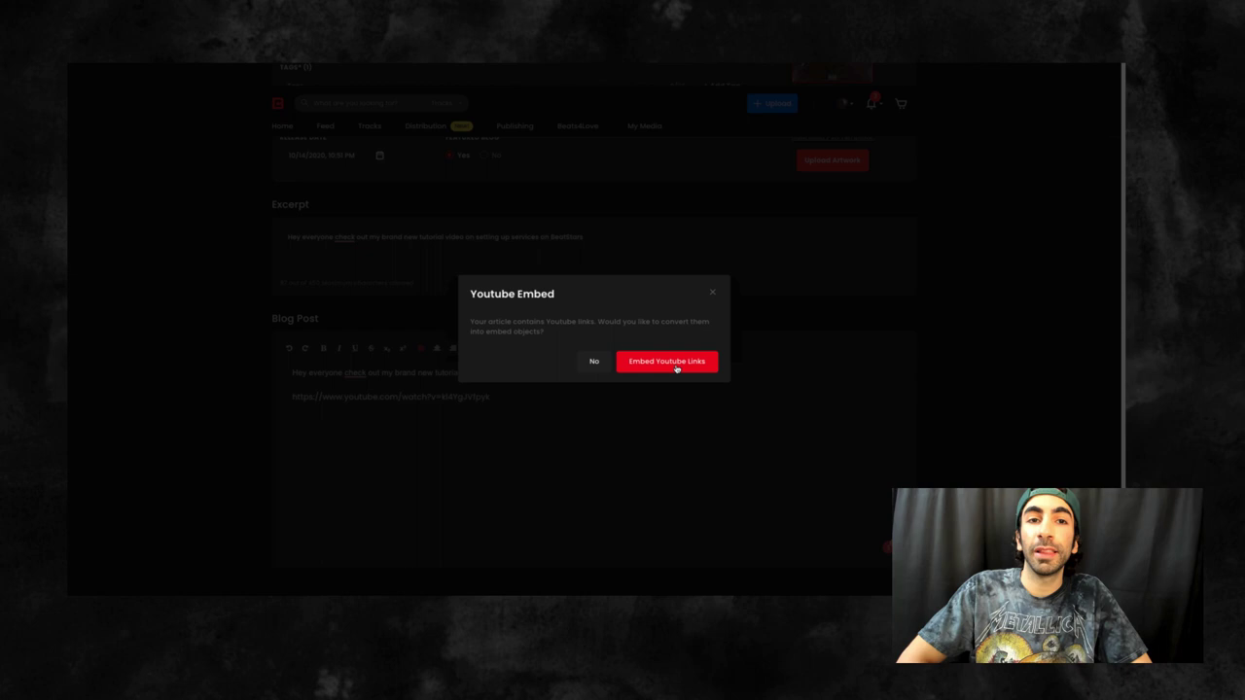
pyautogui.click(676, 367)
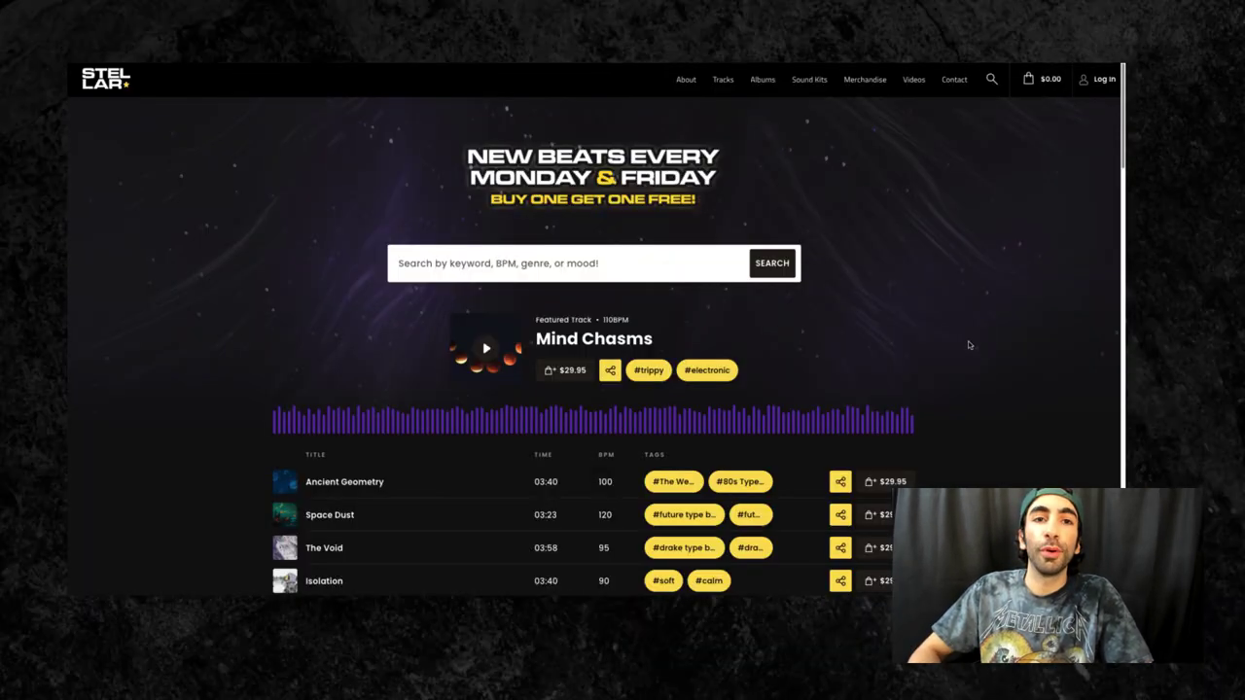
# Scroll to the storefront's Blog section and use READ MORE to open the mixing/mastering guide
pyautogui.scroll(-3, 968, 344)
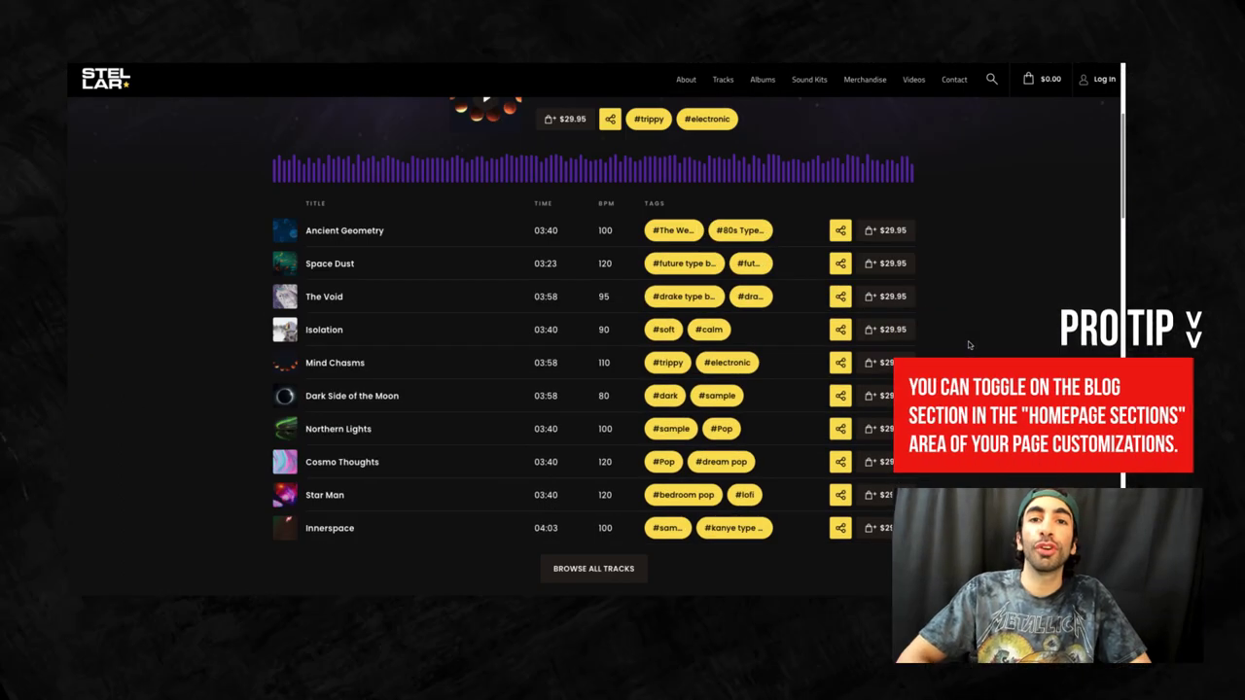
pyautogui.scroll(-3, 967, 344)
pyautogui.scroll(-2, 968, 344)
pyautogui.scroll(-2, 968, 344)
pyautogui.scroll(-2, 967, 344)
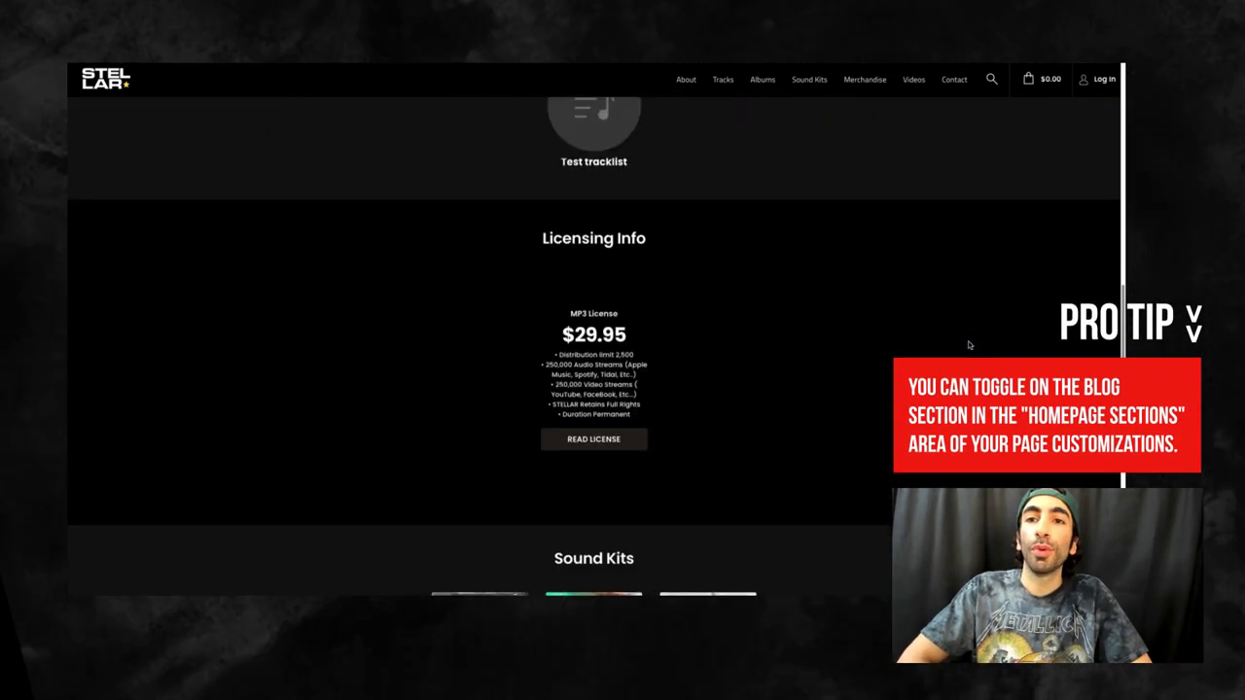
pyautogui.scroll(-3, 967, 344)
pyautogui.scroll(-2, 968, 344)
pyautogui.scroll(-1, 967, 344)
pyautogui.scroll(-1, 968, 344)
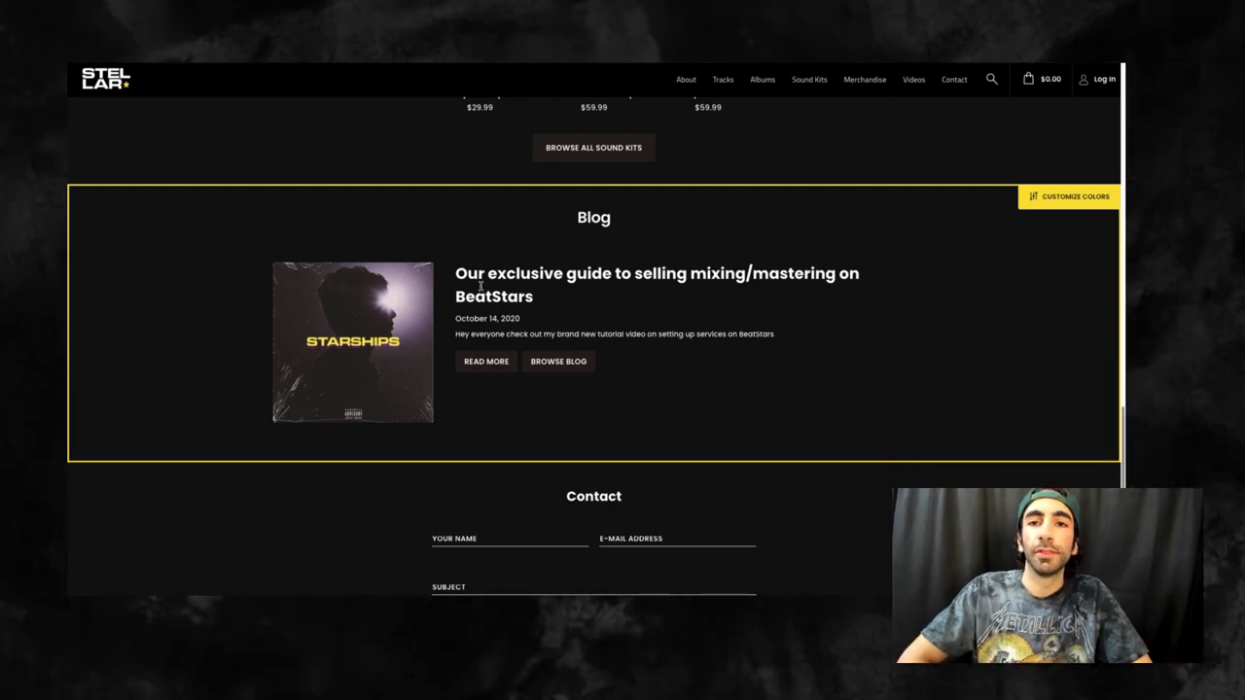
pyautogui.click(486, 362)
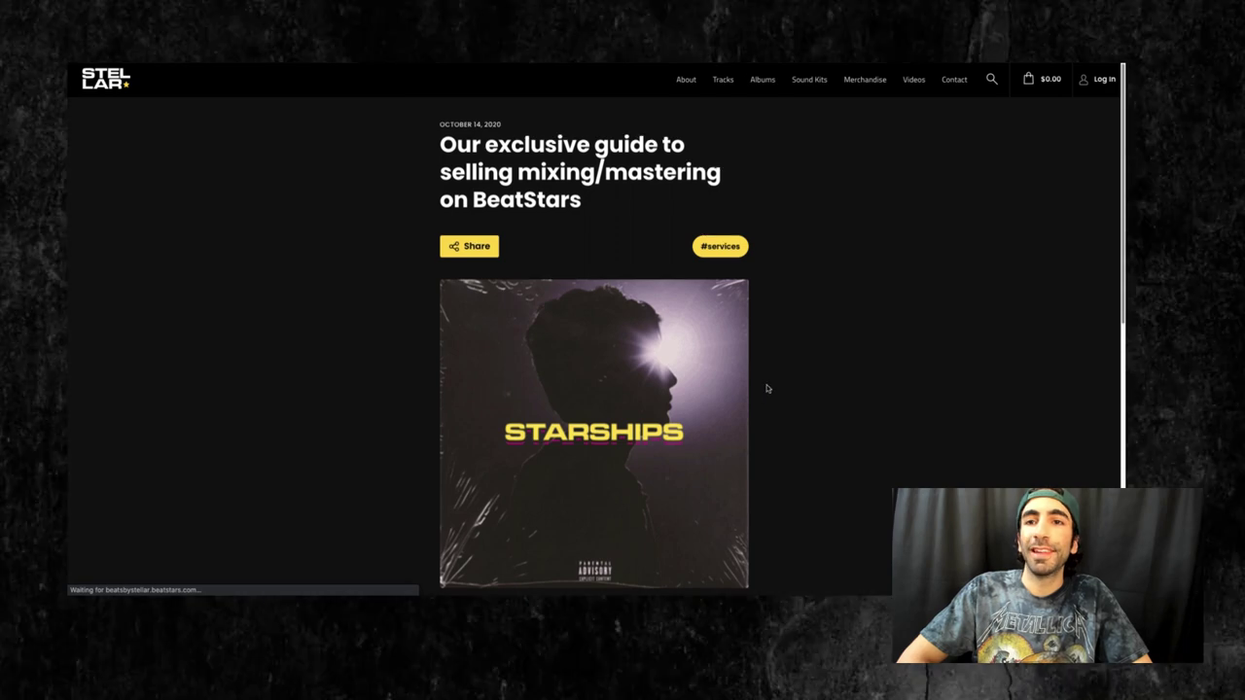
# Scroll past the post's announcement text and play the embedded mixing & mastering YouTube tutorial
pyautogui.scroll(-1, 766, 384)
pyautogui.scroll(-4, 826, 396)
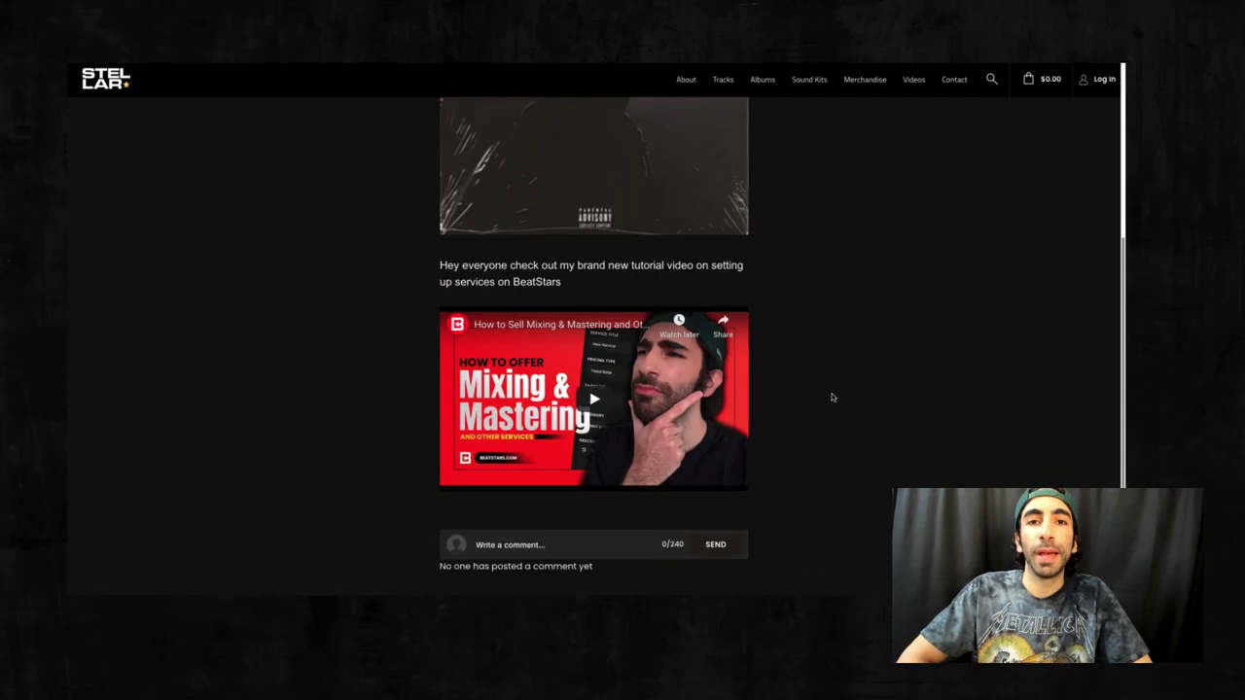
pyautogui.scroll(-1, 824, 397)
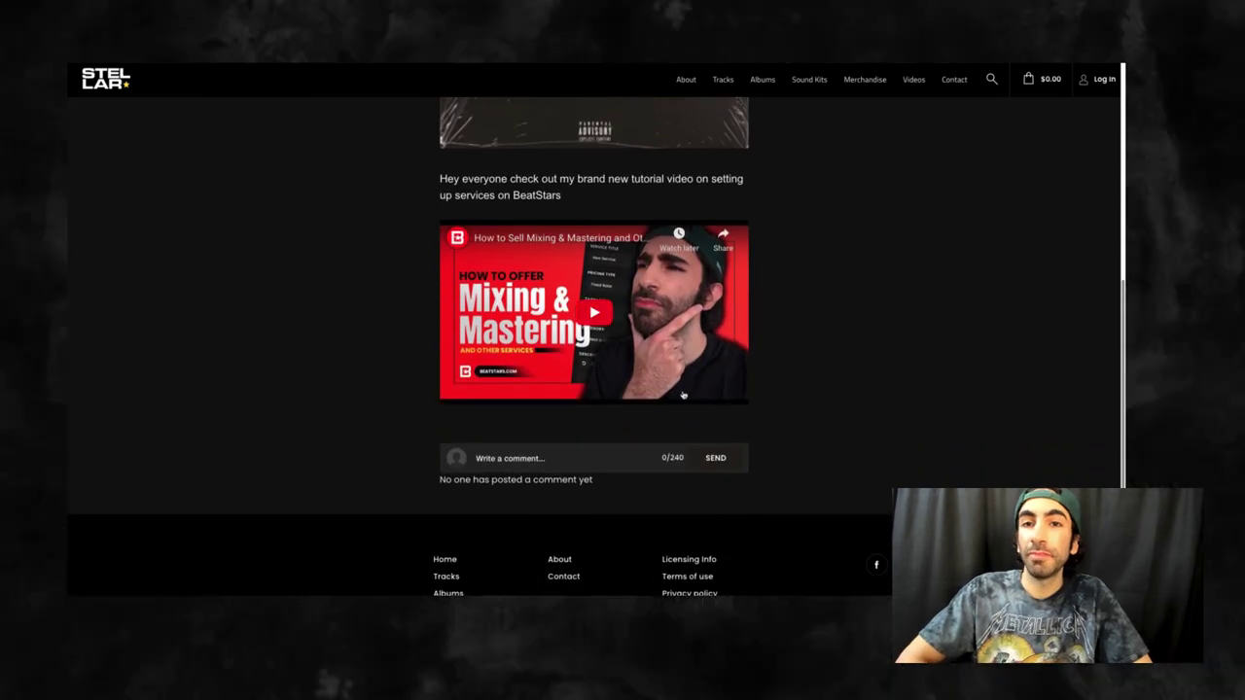
pyautogui.click(603, 314)
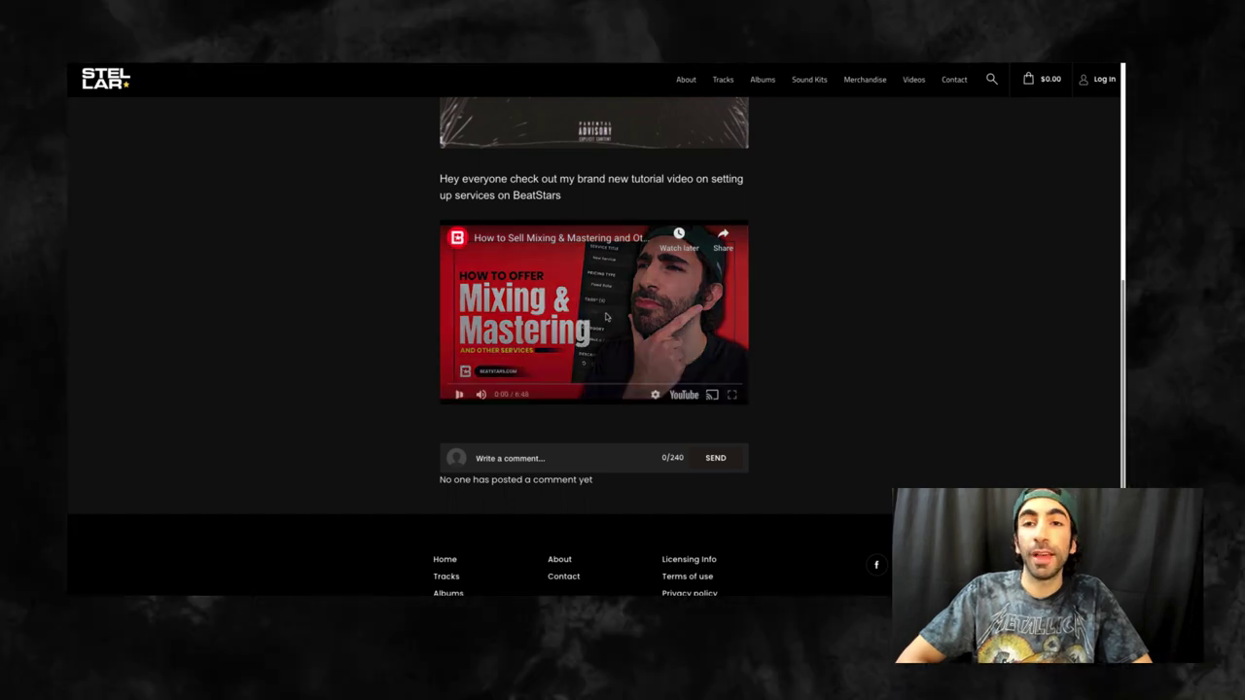